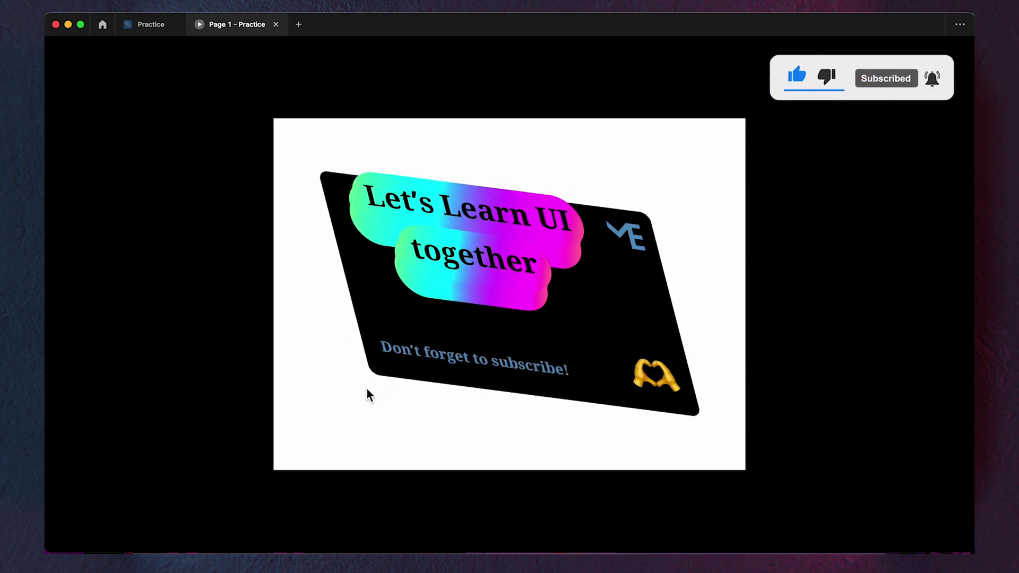
- Add auto-width text 'Let's Learn UI' at size 48 on the canvas
key("super+w")
key("t")
left_click_drag(338, 213, 676, 284)
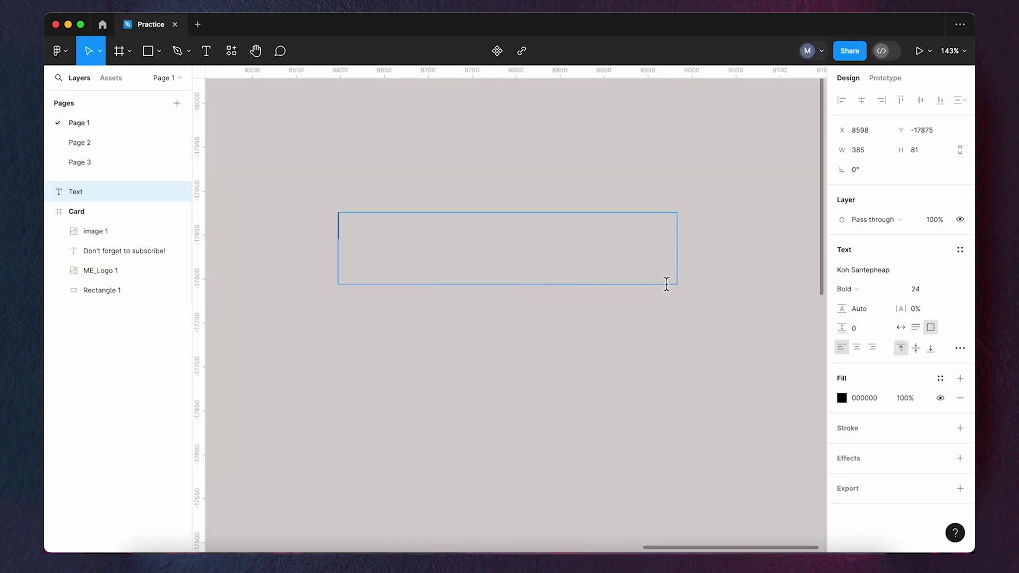
type("Let's Learn UI")
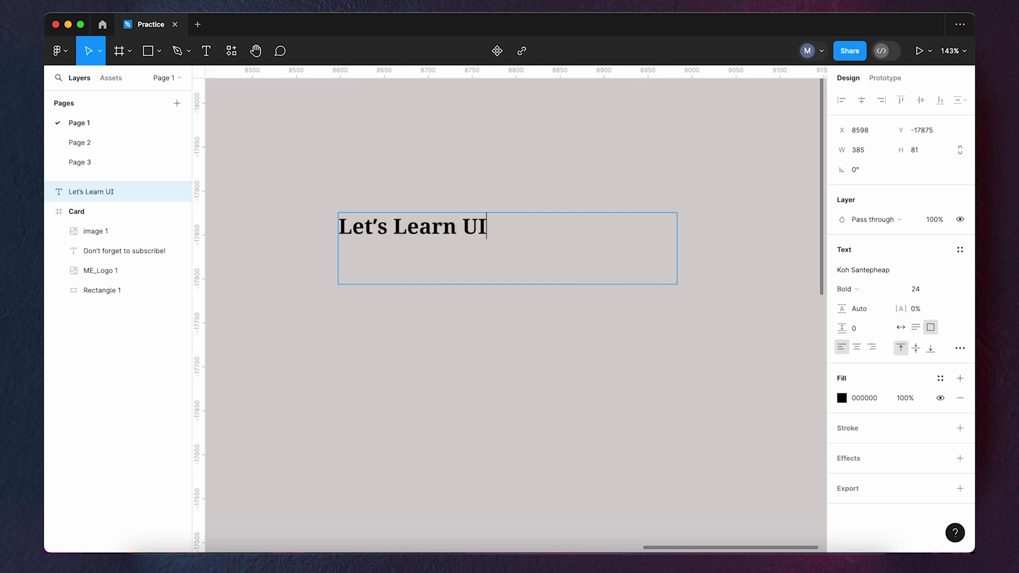
left_click(901, 326)
key("Escape")
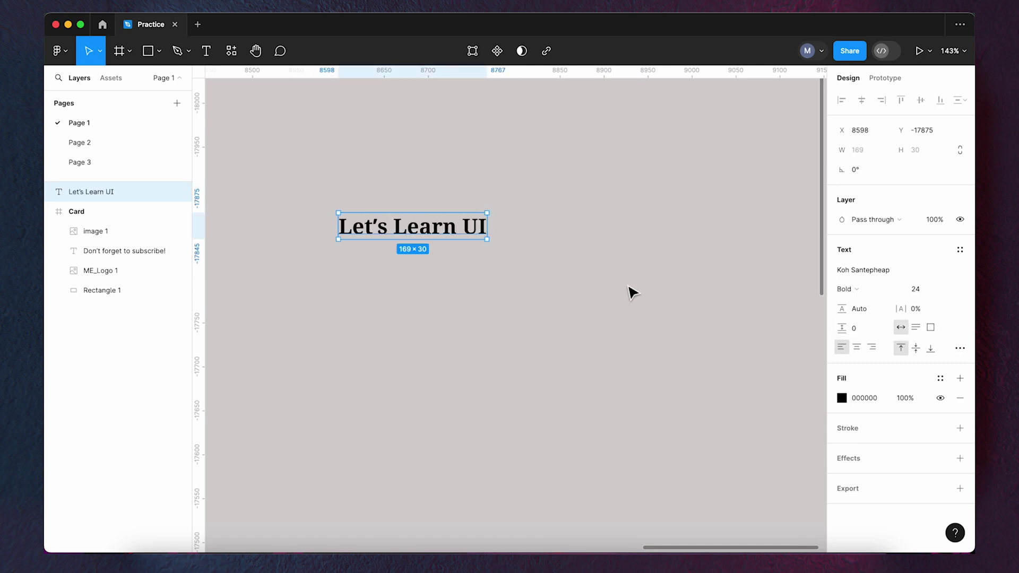
left_click(948, 289)
left_click(926, 360)
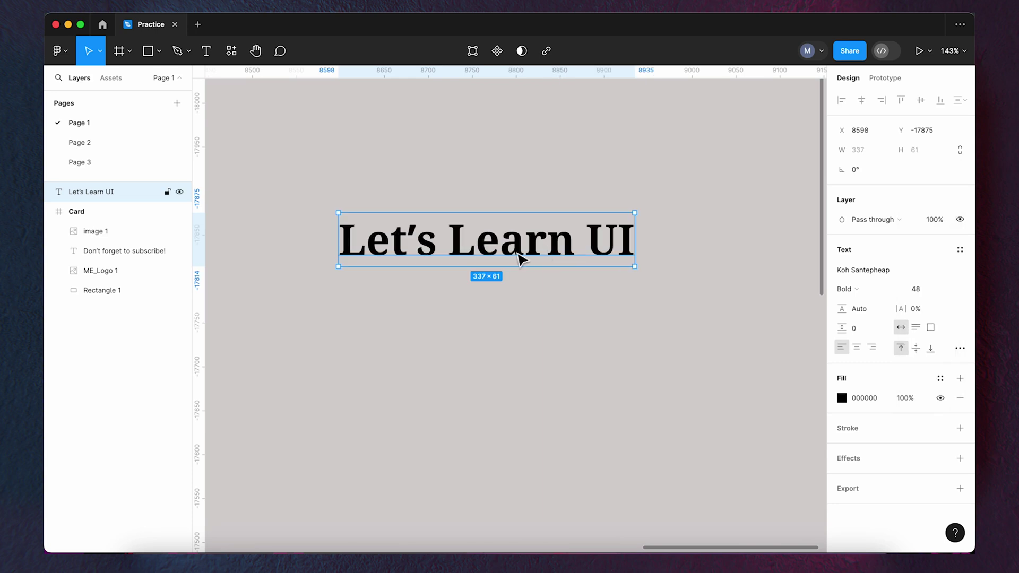
- Wrap the text in an auto-layout frame and download the gradient GIF in Chrome
right_click(488, 259)
left_click(539, 417)
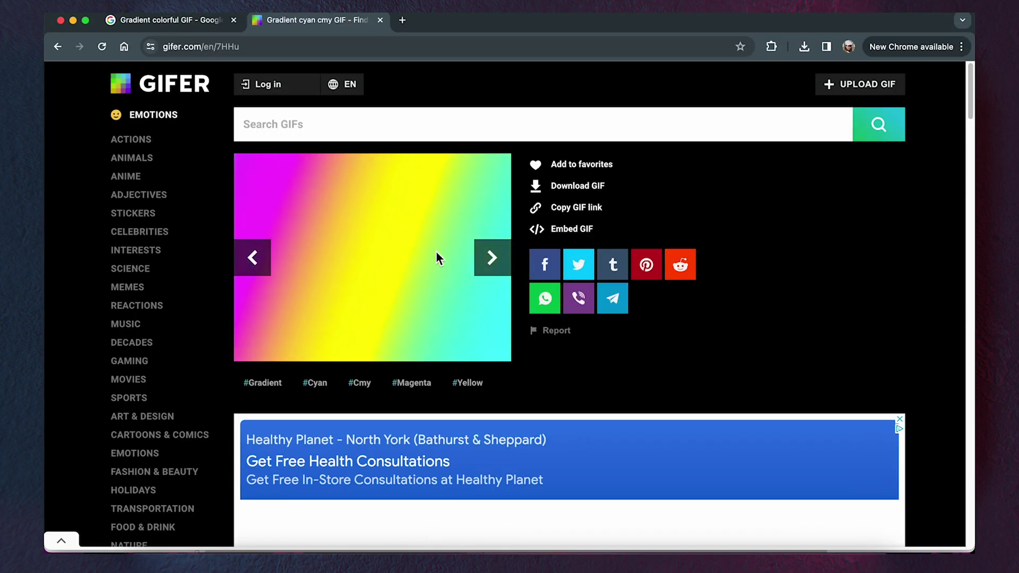
left_click(591, 196)
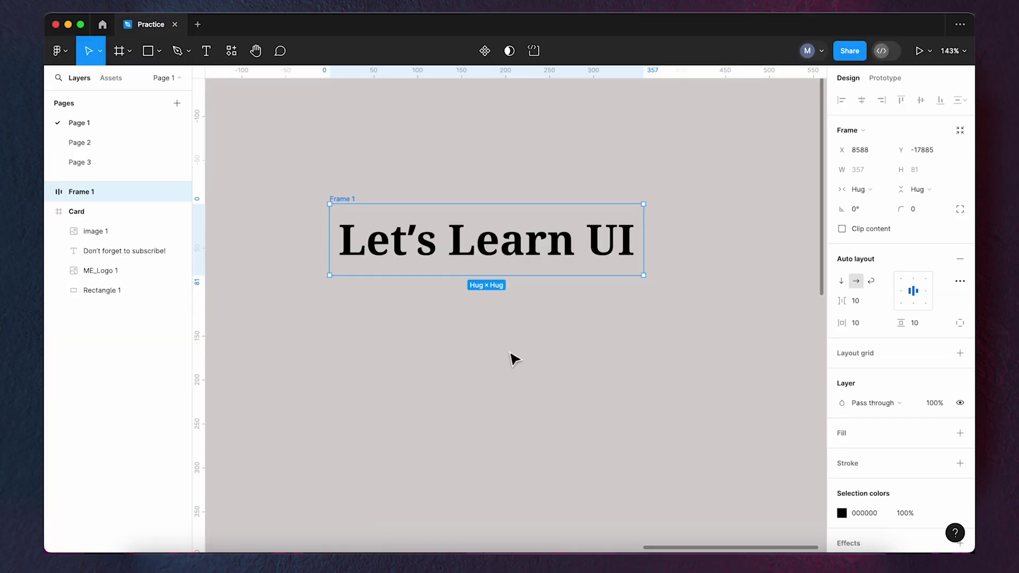
- Give the frame an image fill using the uploaded 7HHu (1).gif
left_click(959, 433)
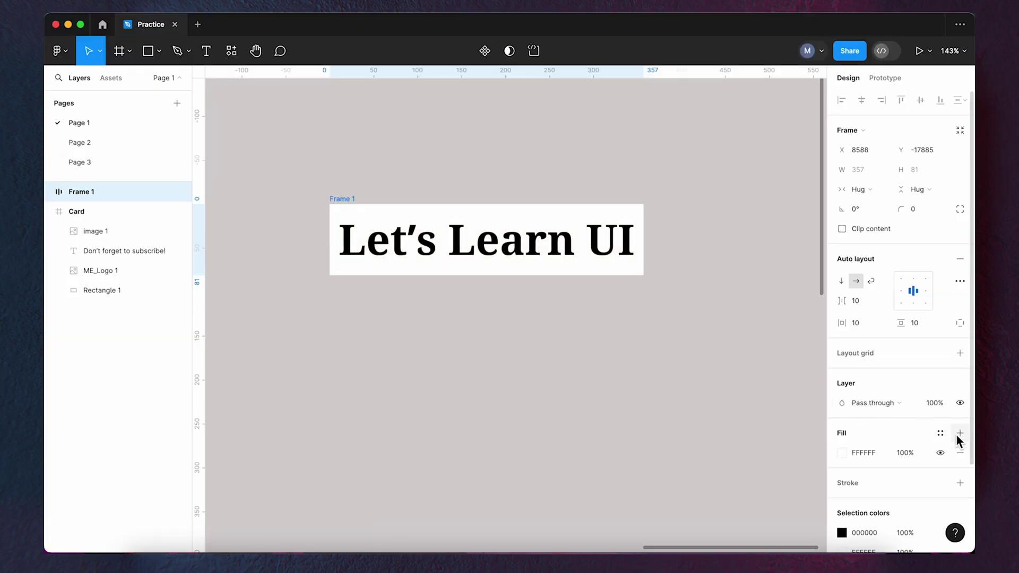
left_click(842, 453)
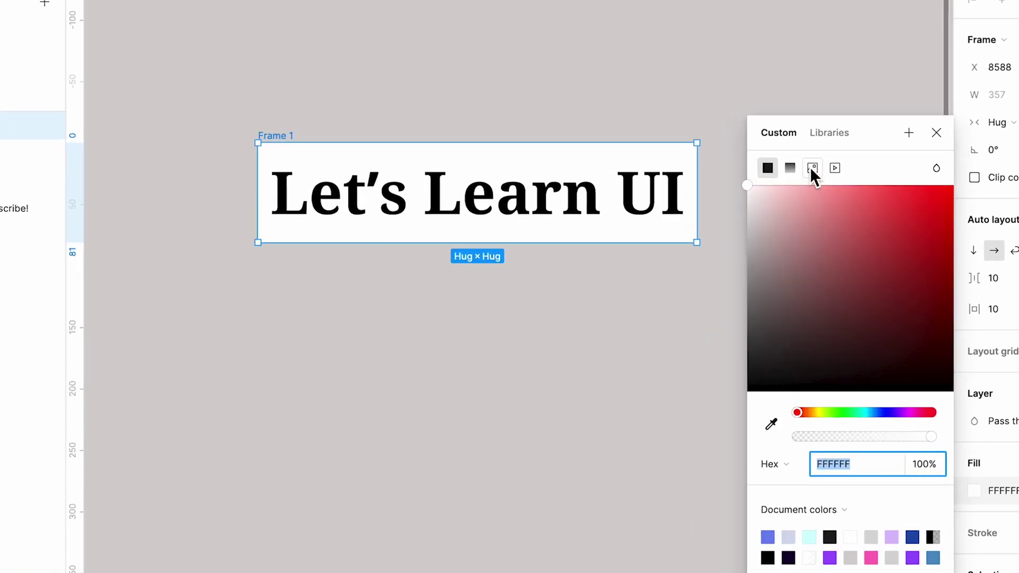
left_click(726, 222)
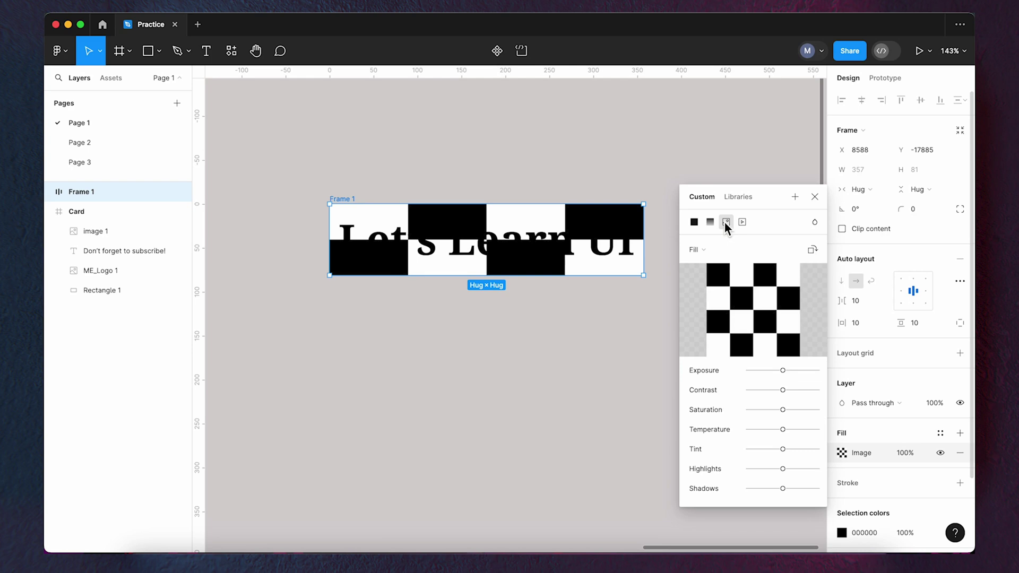
left_click(759, 311)
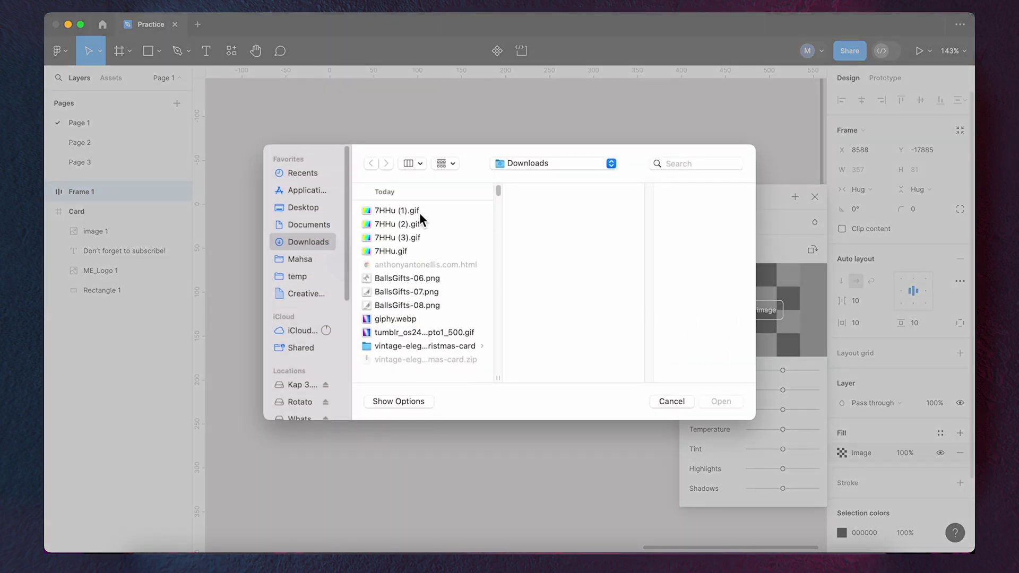
left_click(419, 212)
left_click(719, 402)
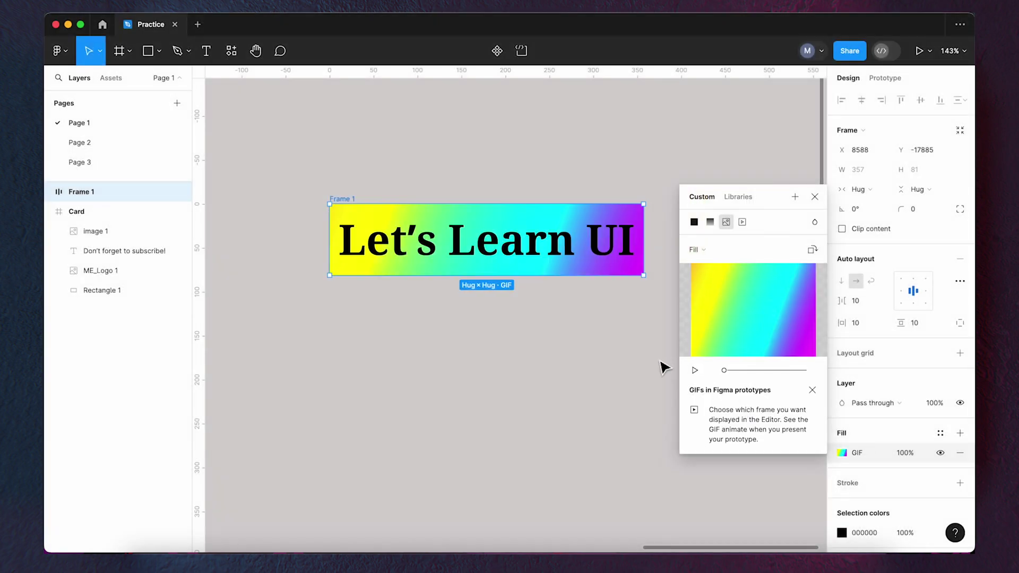
left_click(814, 196)
- Set left and right padding to 20, bottom padding to 18, and corner radius 100
left_click(960, 323)
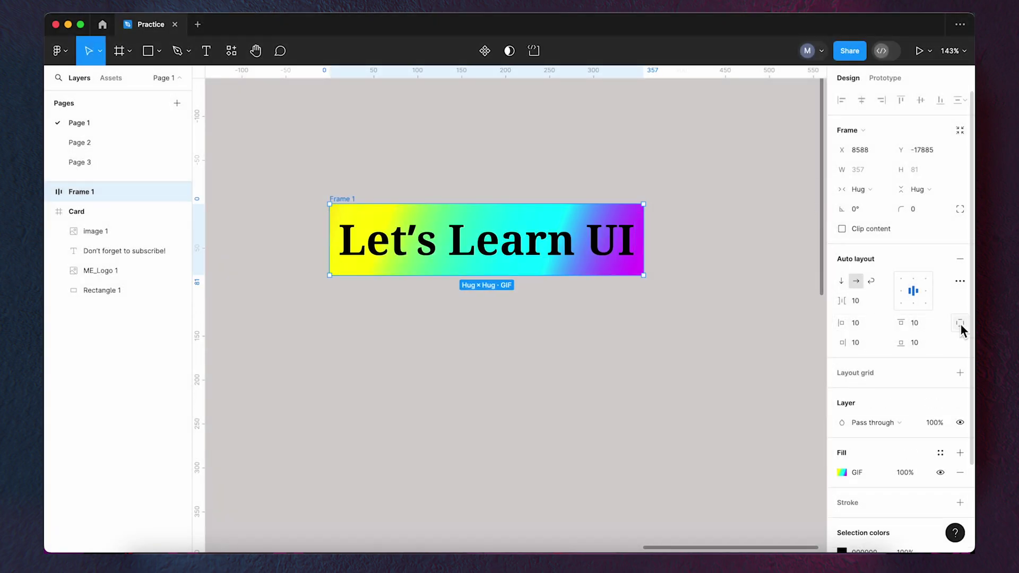
left_click(863, 324)
type("2")
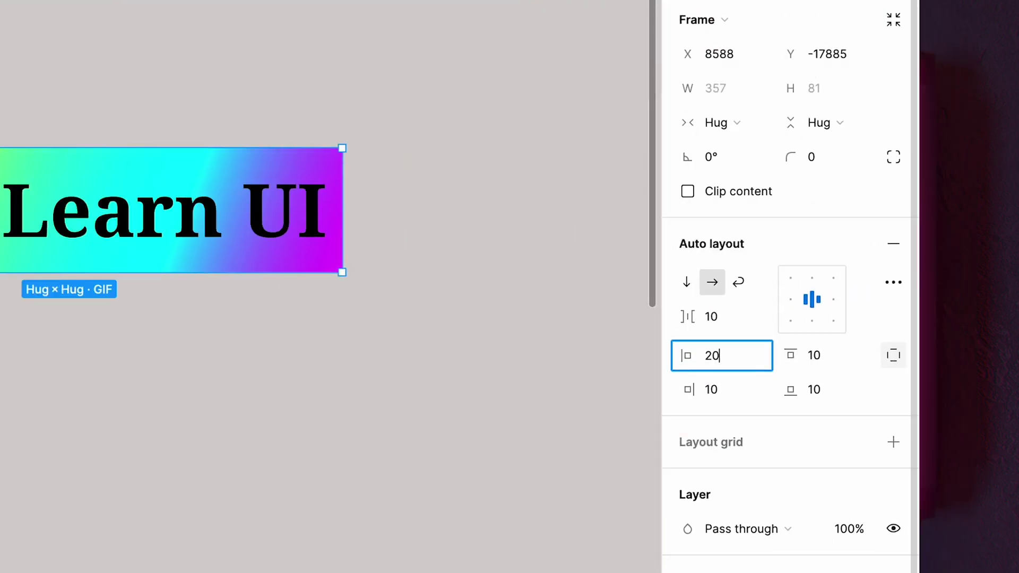
left_click(724, 380)
type("20")
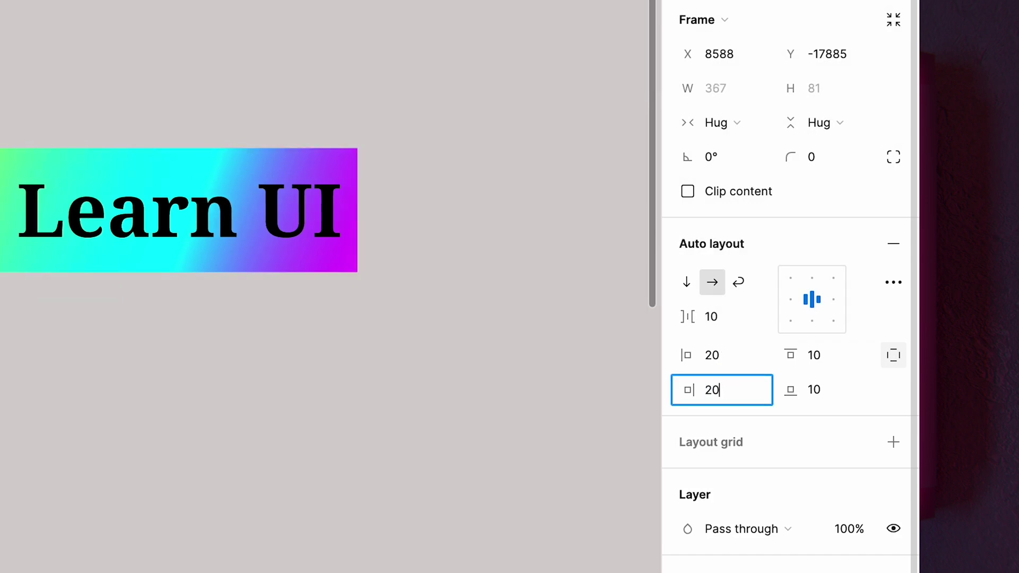
left_click(828, 393)
type("18")
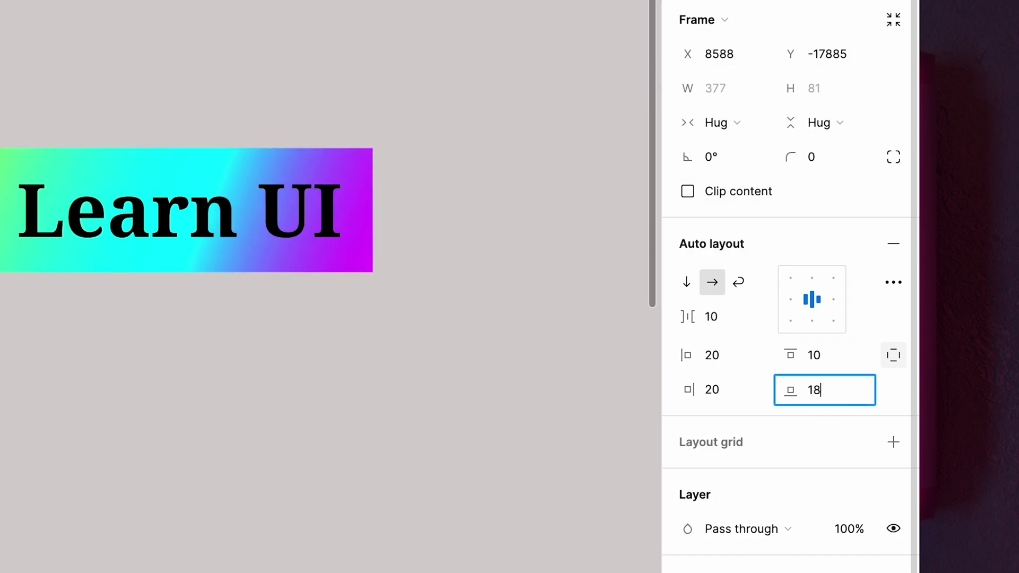
left_click(824, 158)
type("1")
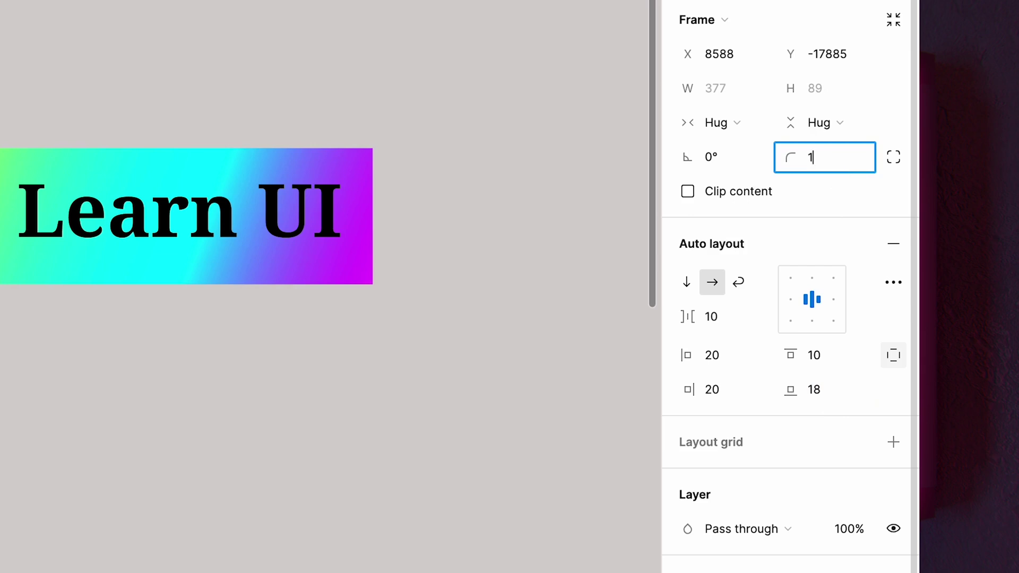
type("00")
key("Return")
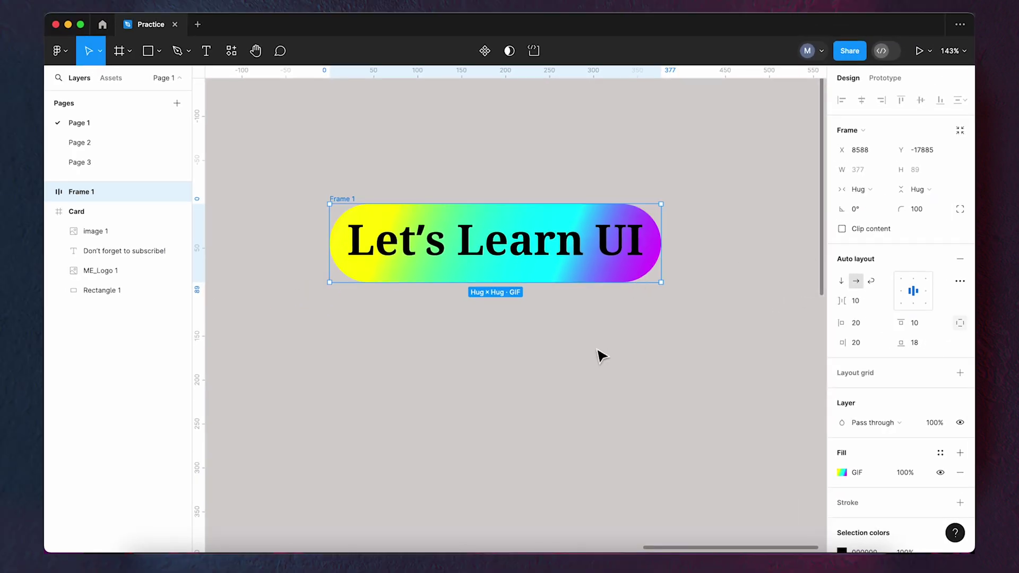
double_click(347, 200)
- Name the pill frame Let'sLearn and duplicate it just below
type("Let'sLearn")
key("Return")
left_click_drag(357, 205, 363, 291)
- Change the copied pill's text to 'together'
left_click(420, 341)
key("Return")
type("t")
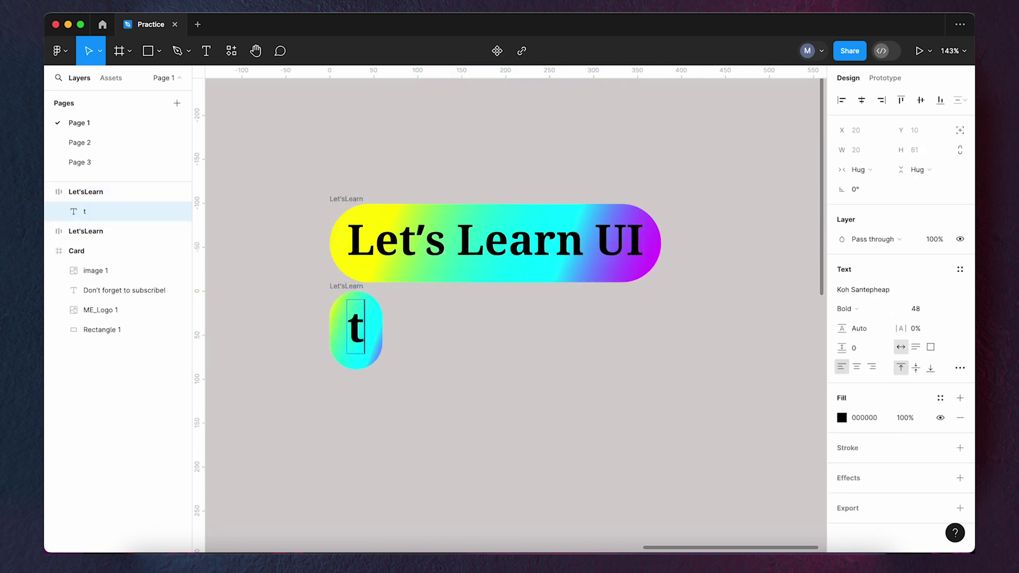
type("oge")
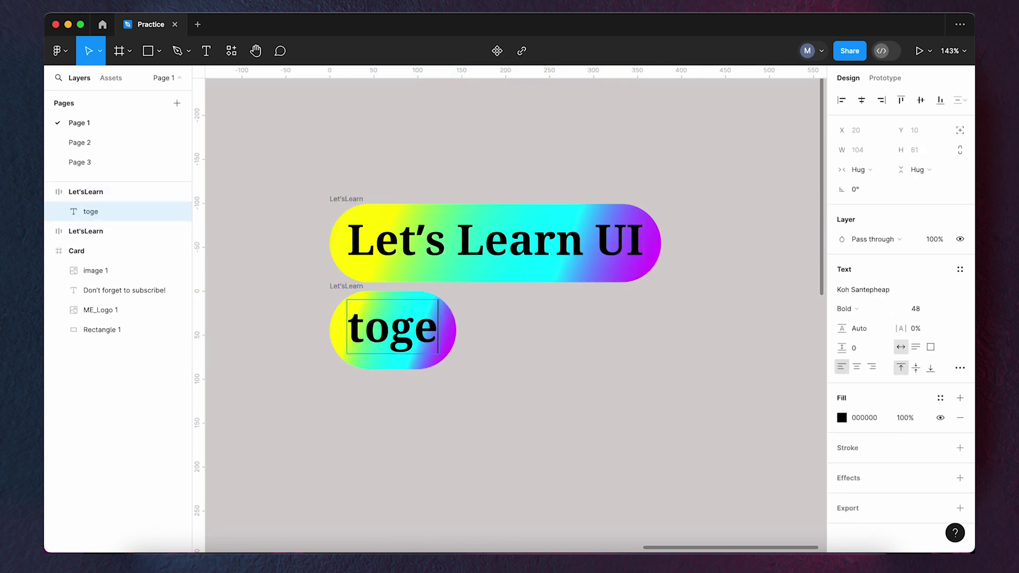
type("ther")
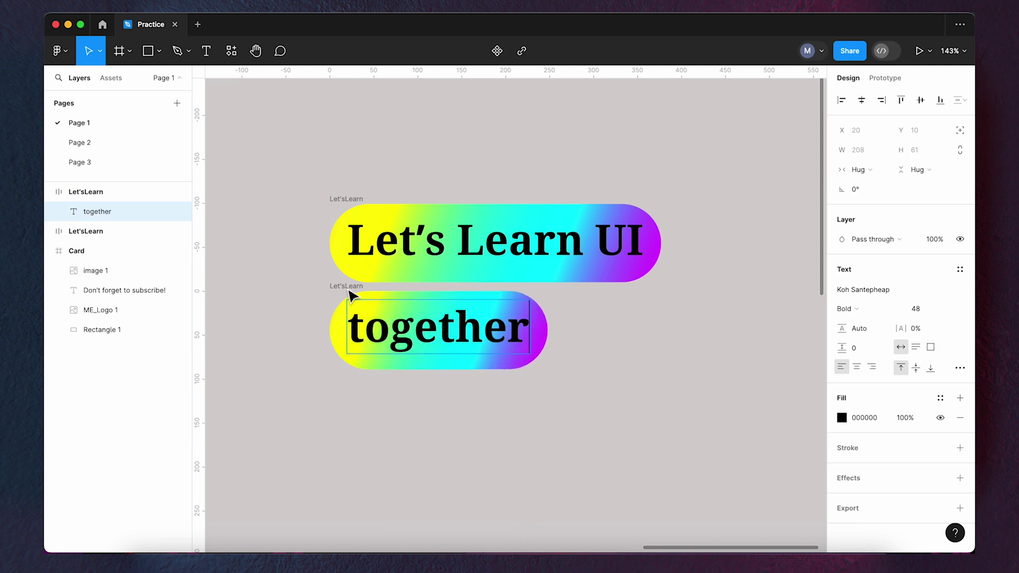
left_click(348, 291)
- Rename the copied frame 'together' and shift it slightly right
double_click(346, 285)
type("toghete")
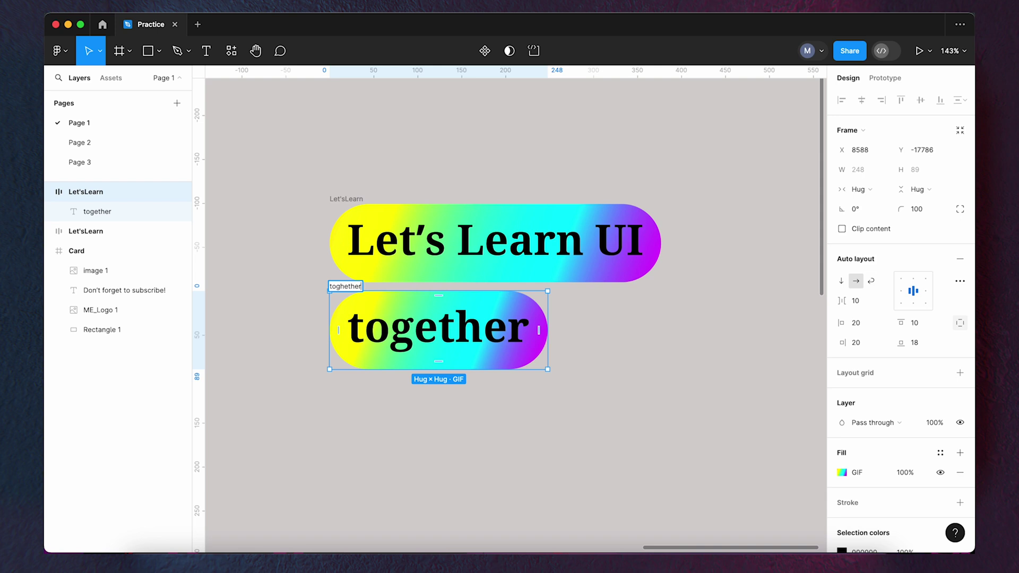
key("Left")
key("Left")
key("Left")
key("Left")
key("Left")
key("BackSpace")
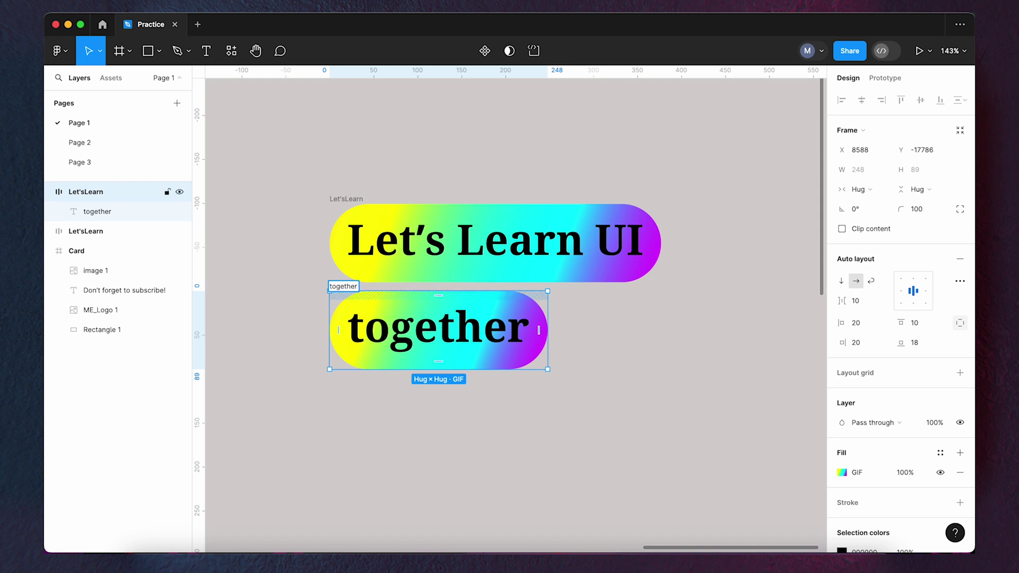
left_click(641, 337)
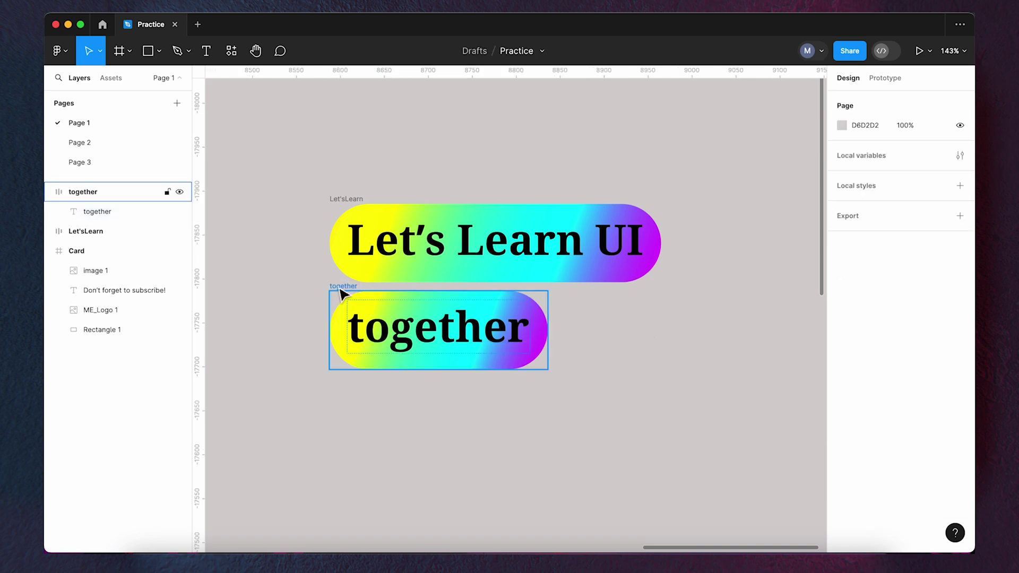
left_click_drag(340, 289, 385, 298)
left_click(360, 220, "shift")
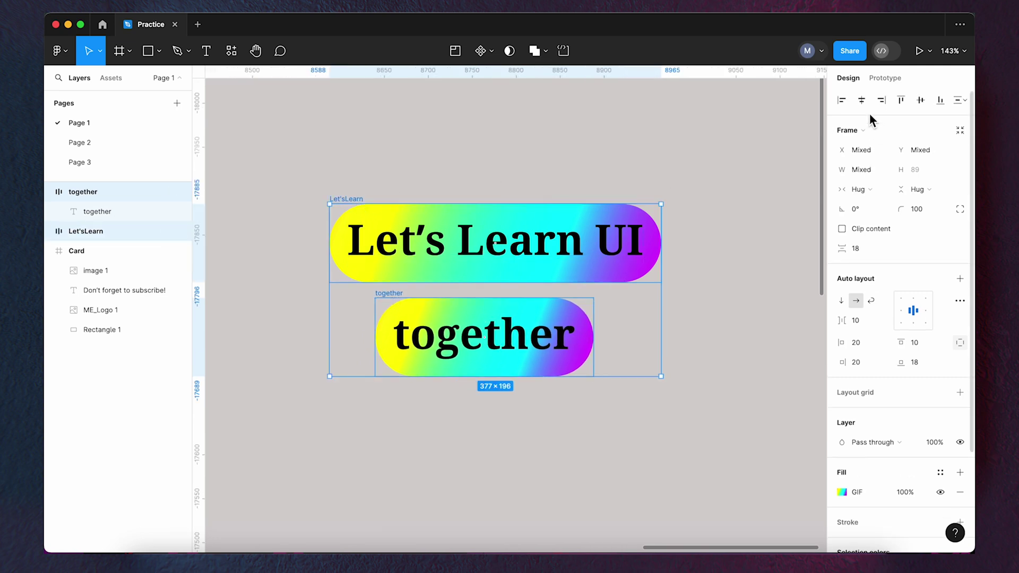
- Centre the together pill under Let'sLearn with a 0 gap, moved up closer
left_click(862, 100)
left_click(865, 249)
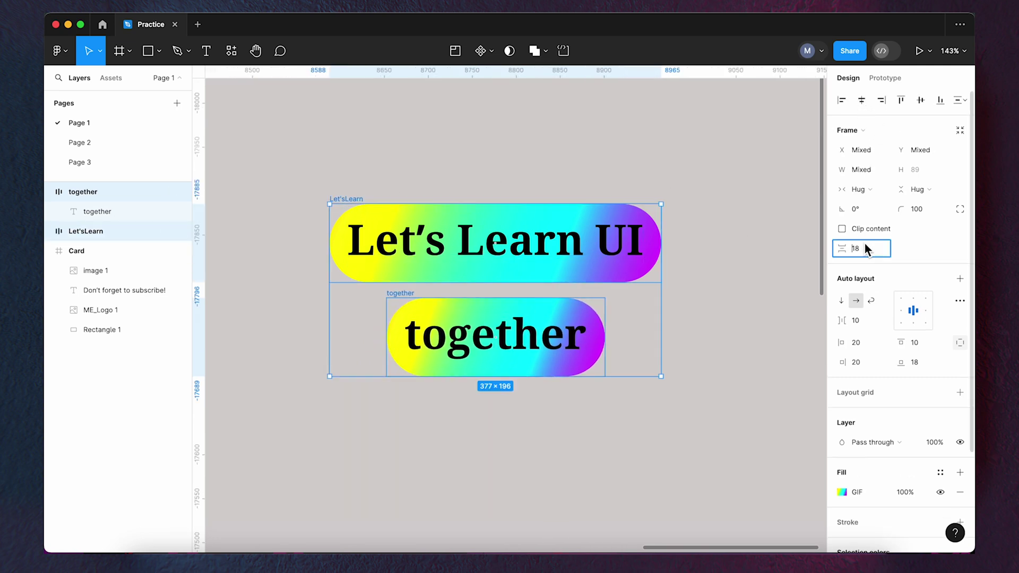
type("0")
key("Return")
left_click(682, 301)
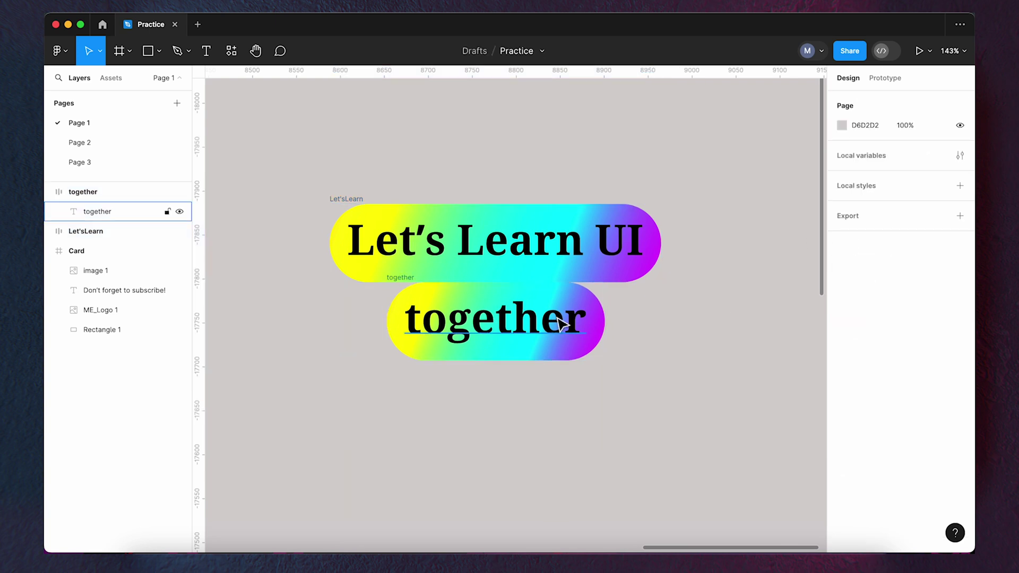
double_click(555, 321)
left_click_drag(404, 282, 405, 270)
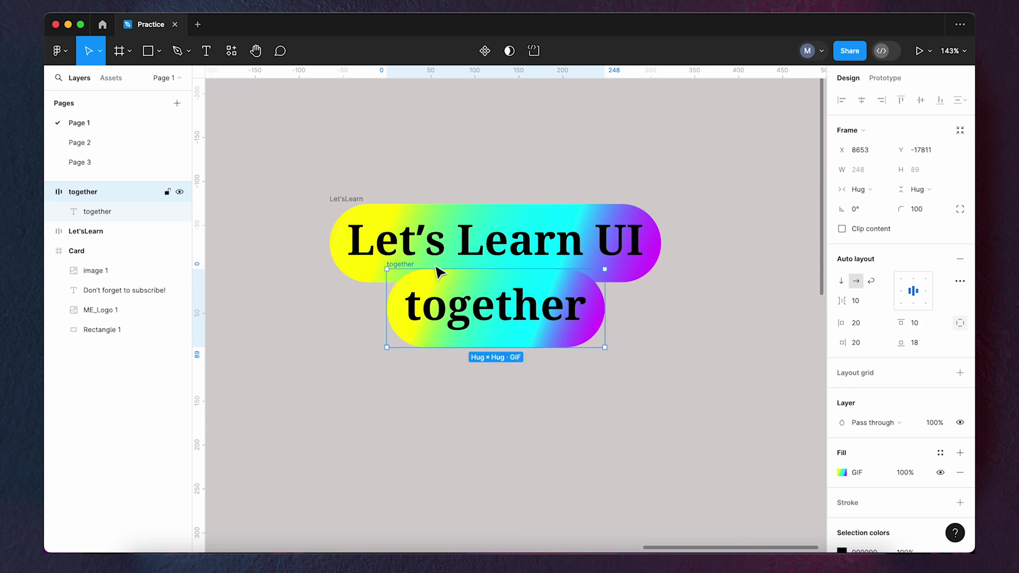
left_click(678, 329)
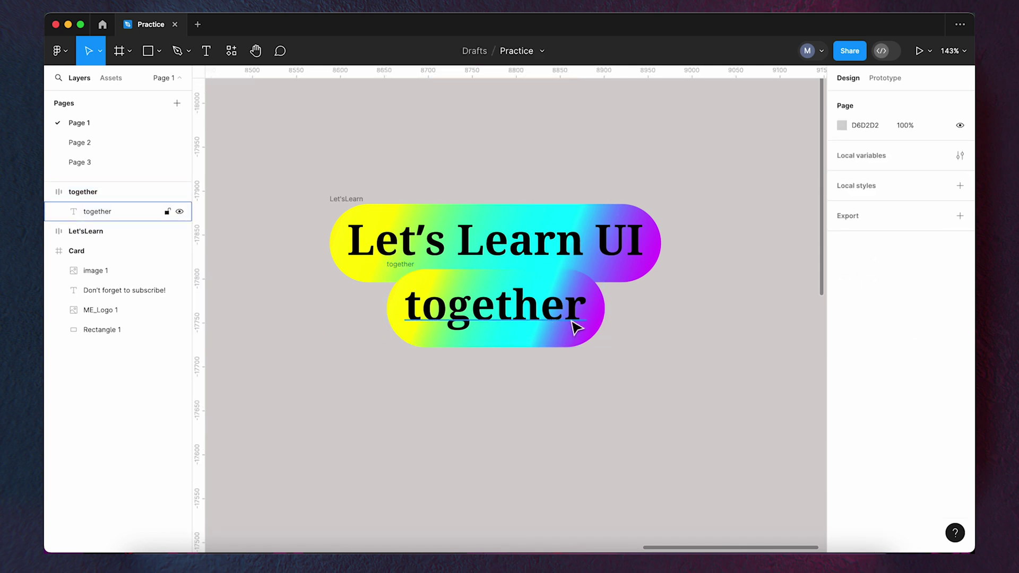
- Move the Card frame up beside the two pills
scroll(573, 325, "down", 6)
scroll(573, 326, "down", 8)
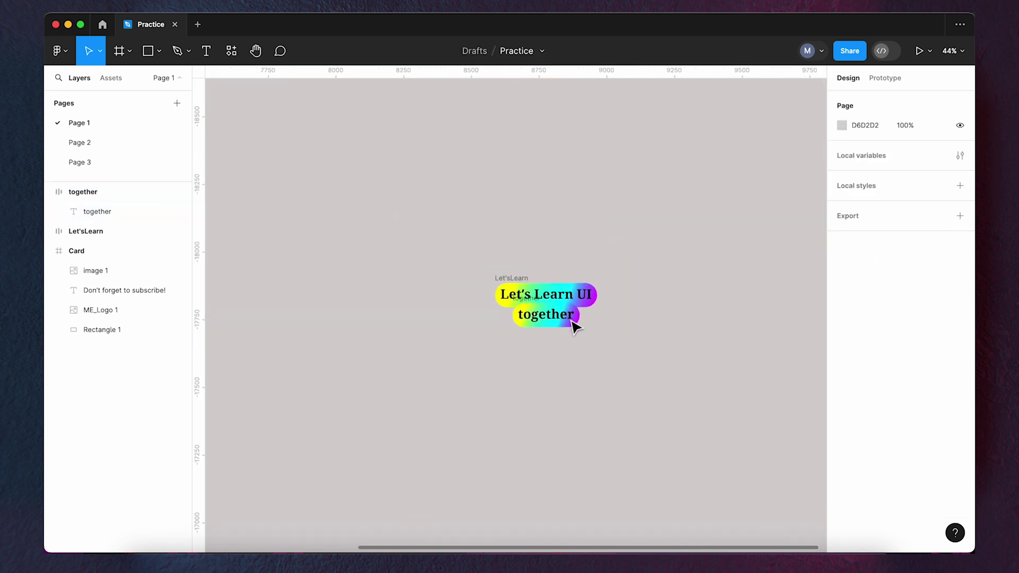
left_click_drag(270, 393, 609, 282)
scroll(637, 308, "up", 6)
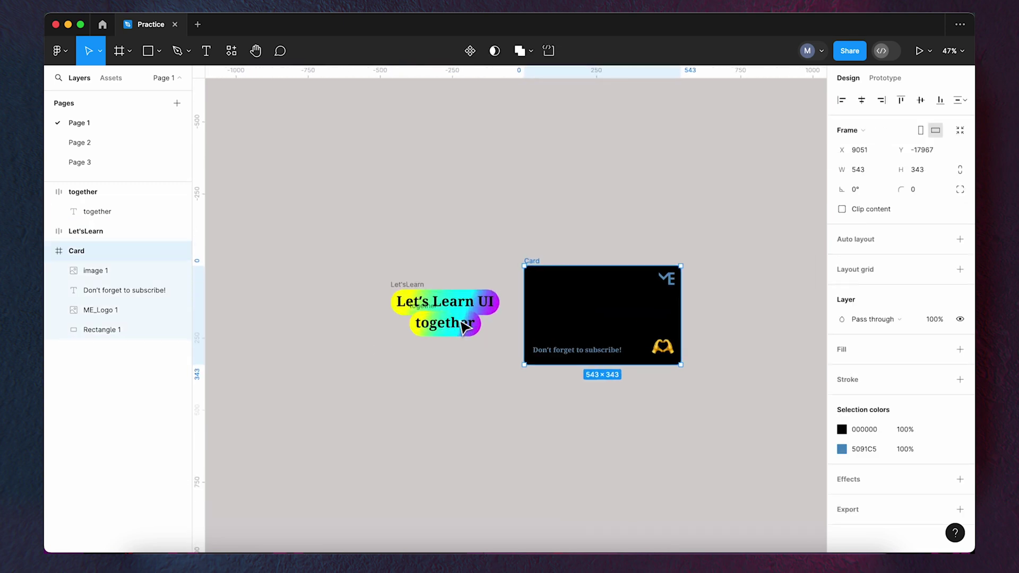
scroll(593, 205, "right", 3)
- Move the Let'sLearn and together pills into the Card frame and nudge them up 10
left_click(593, 205)
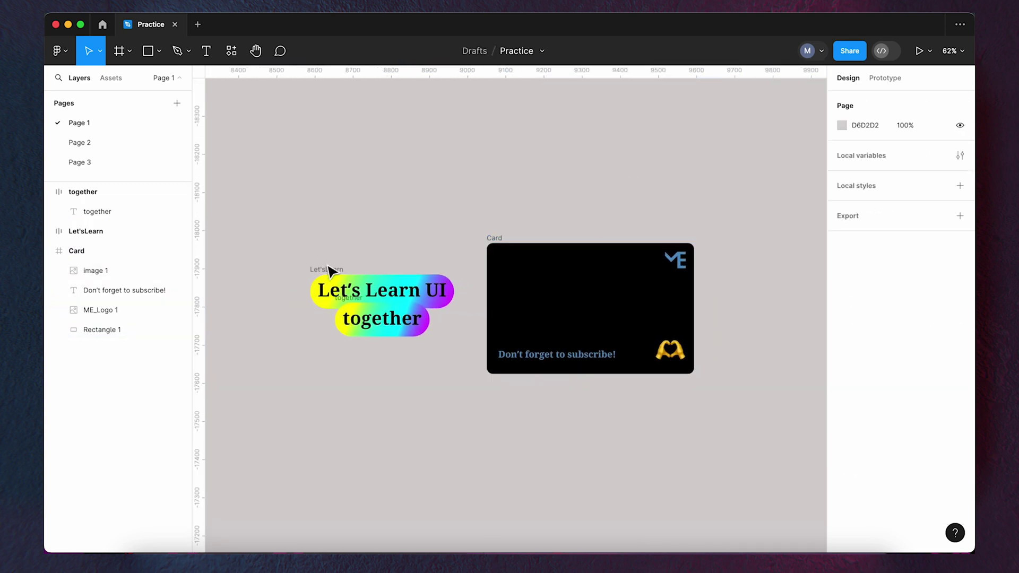
left_click(329, 268)
left_click(349, 305, "shift")
left_click_drag(366, 302, 552, 284)
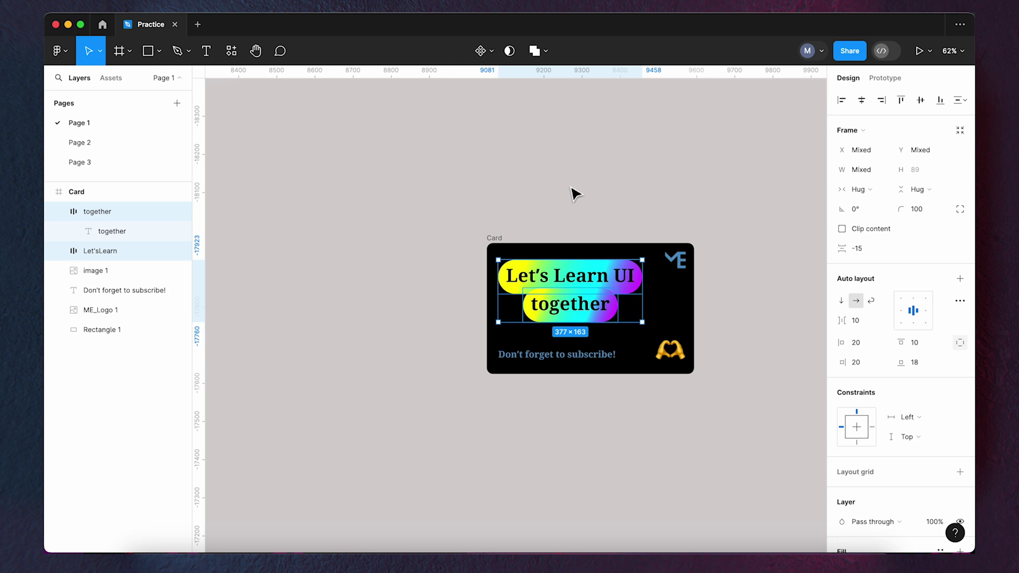
key("shift+Up")
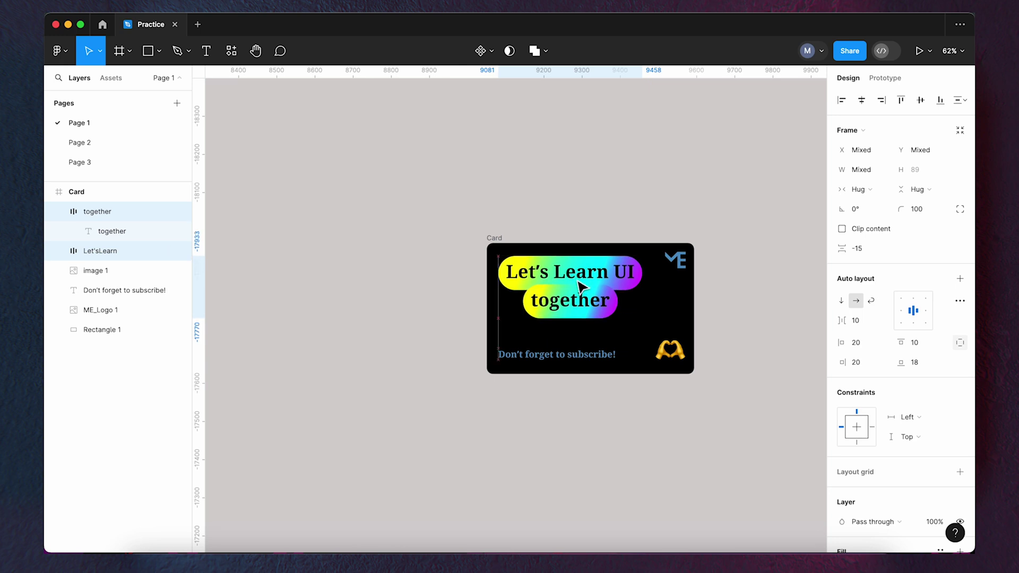
left_click(690, 233)
left_click_drag(741, 284, 658, 270)
left_click(409, 212)
left_click(446, 197)
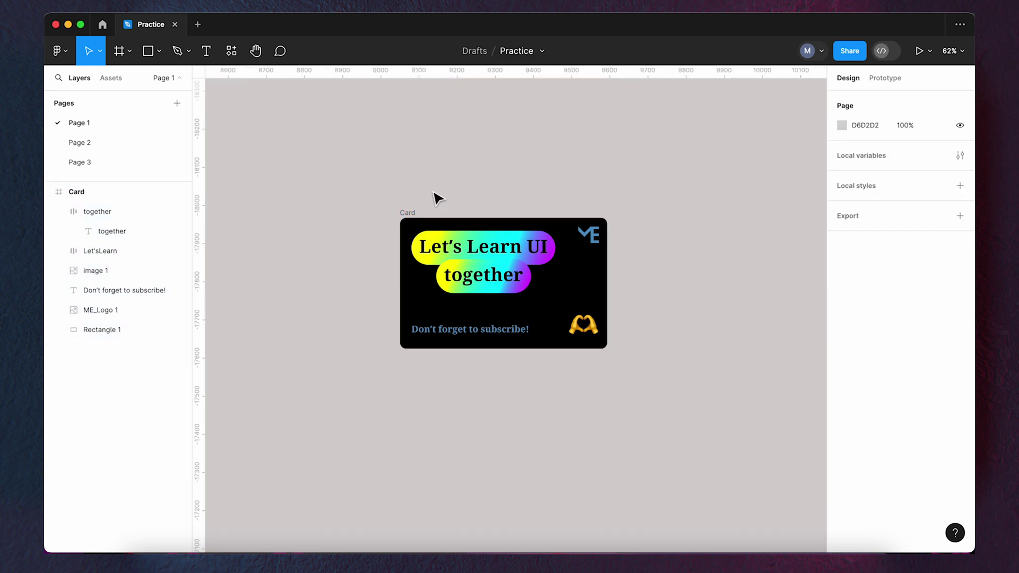
- Draw a new frame around the Card and name it Main
left_click(118, 52)
left_click_drag(364, 171, 655, 390)
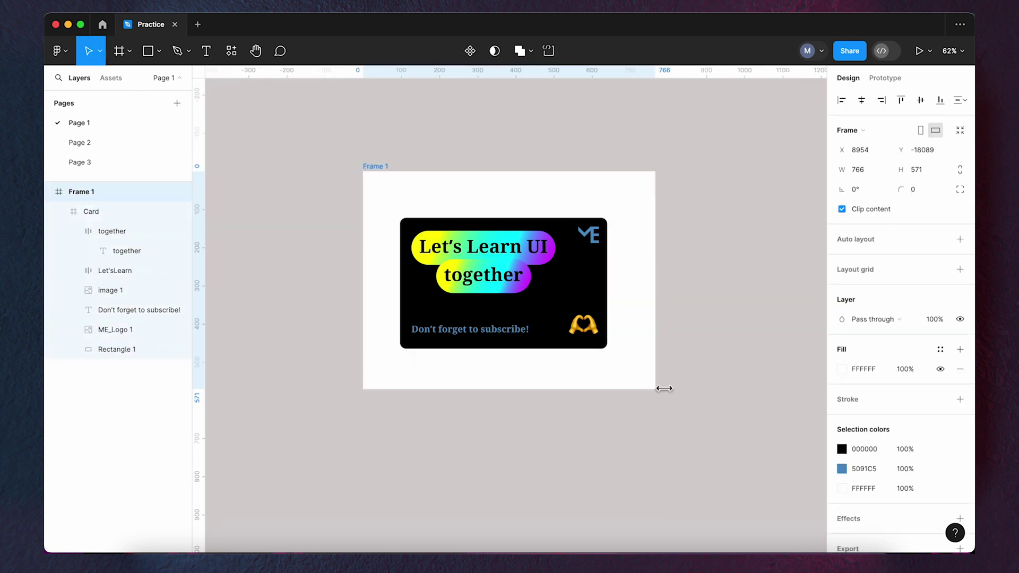
double_click(375, 166)
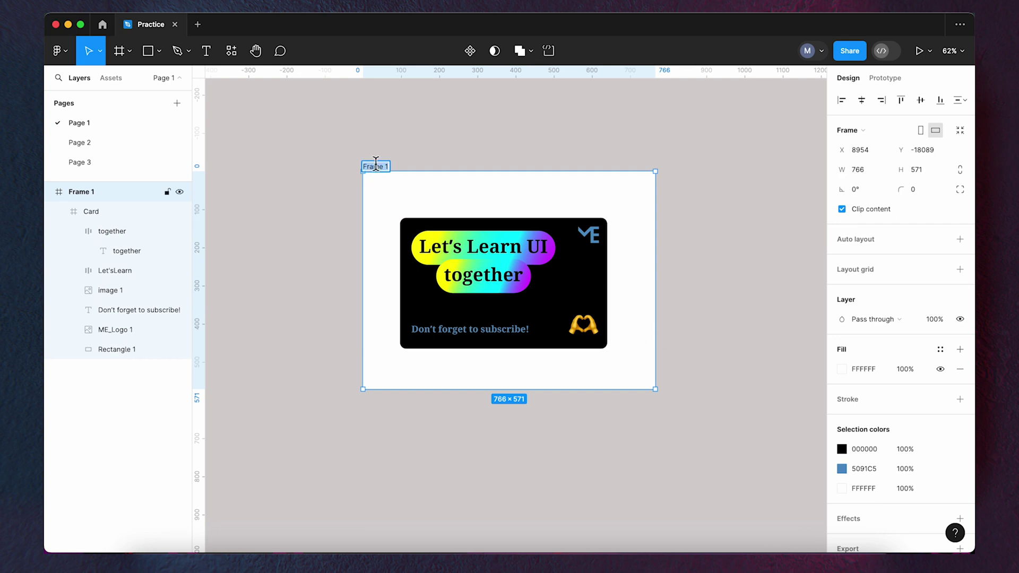
type("Main")
left_click(689, 236)
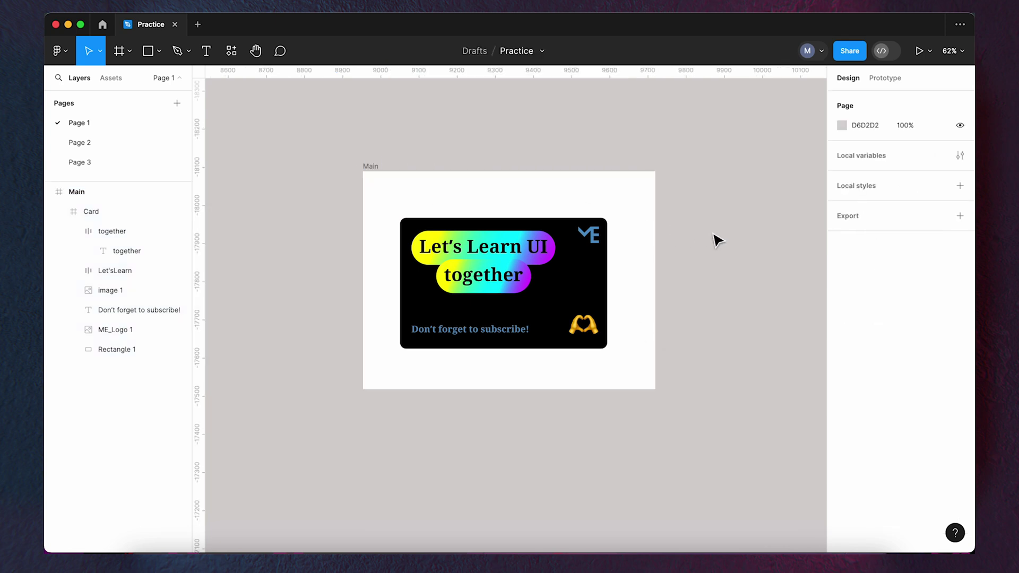
- Centre the Card horizontally and vertically within the Main frame
left_click(577, 262)
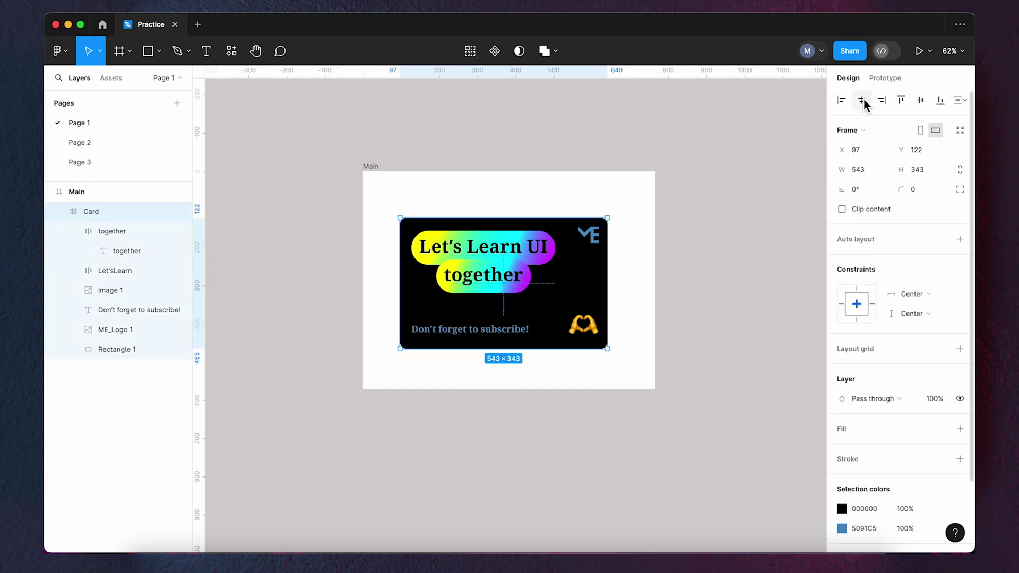
left_click(375, 168)
left_click(374, 168)
left_click(861, 100)
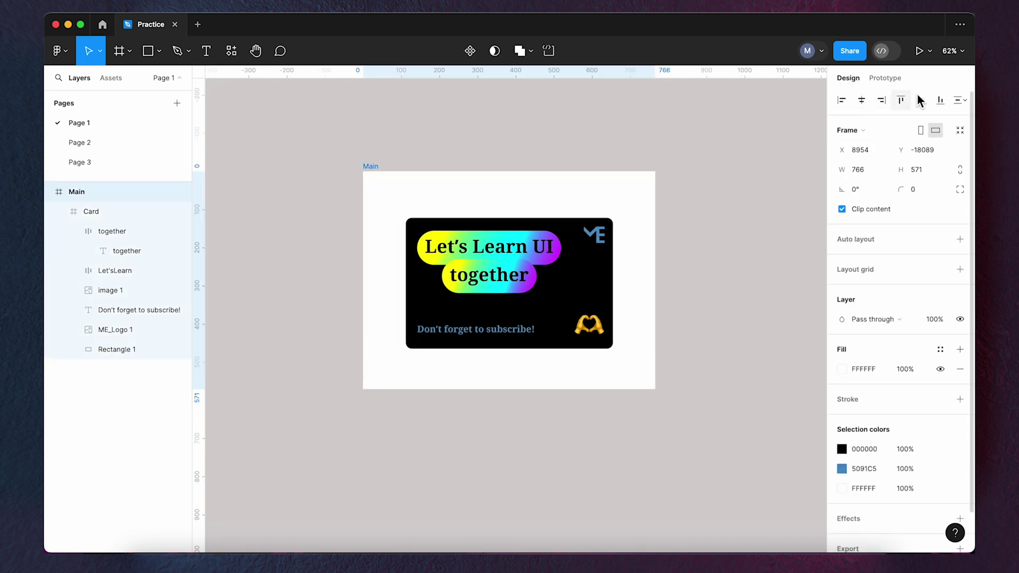
left_click(920, 99)
left_click(688, 137)
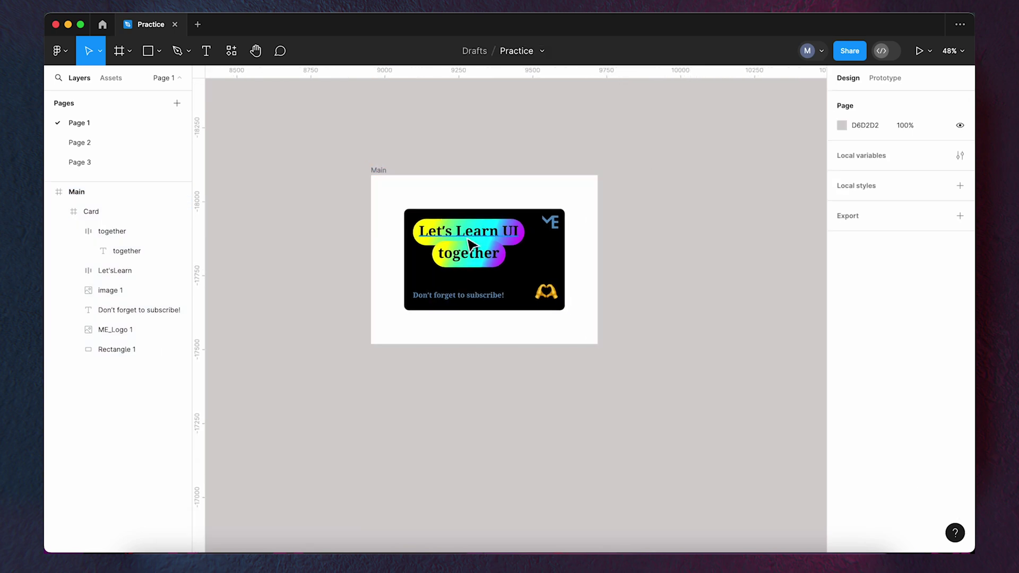
scroll(462, 239, "up", 2)
- Duplicate the together pill group twice in the Layers panel
scroll(462, 239, "up", 1)
scroll(432, 232, "up", 1)
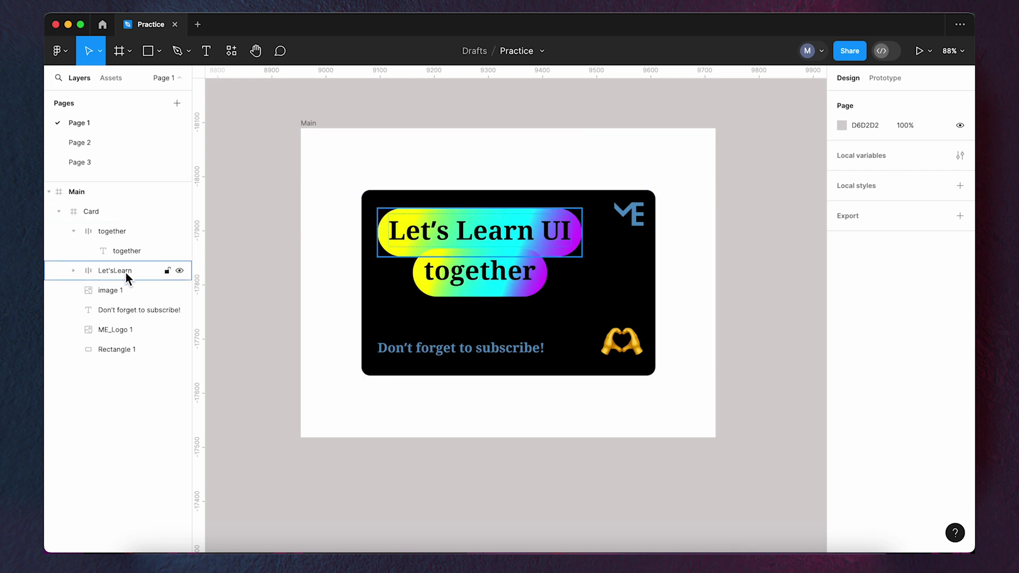
left_click(74, 231)
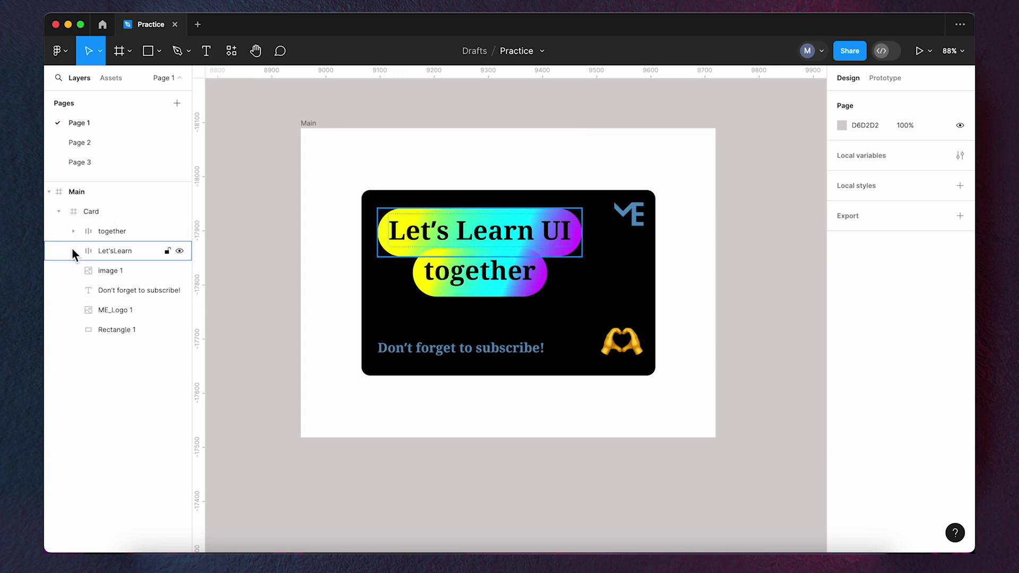
left_click(73, 251)
left_click(74, 251)
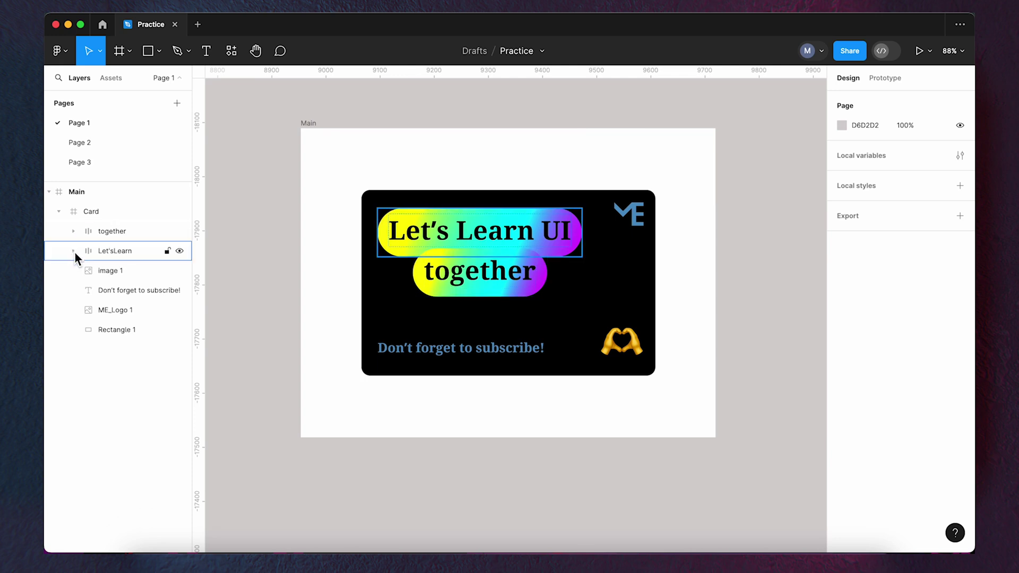
left_click(106, 230)
key("super+d")
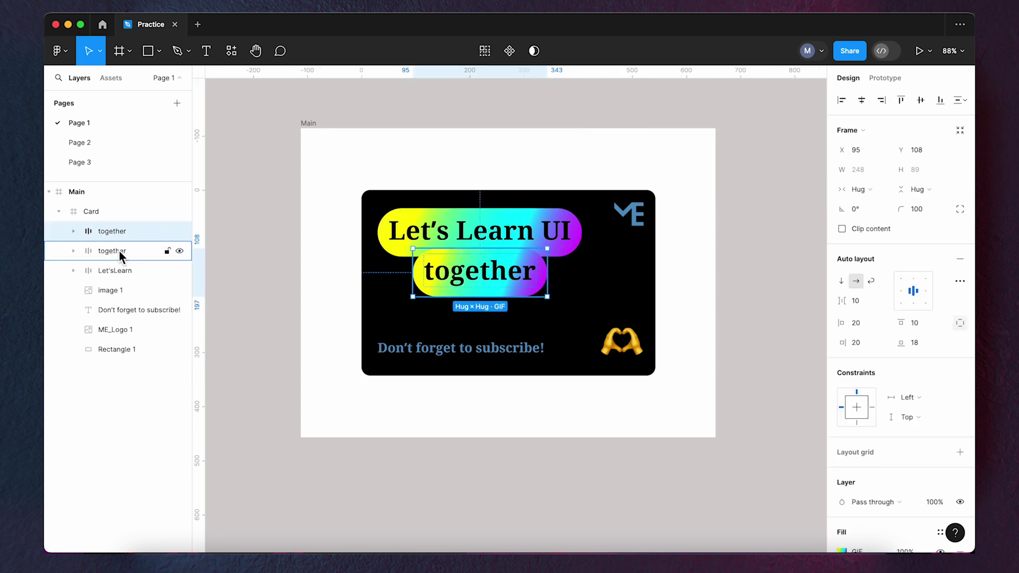
left_click(119, 250)
key("super+d")
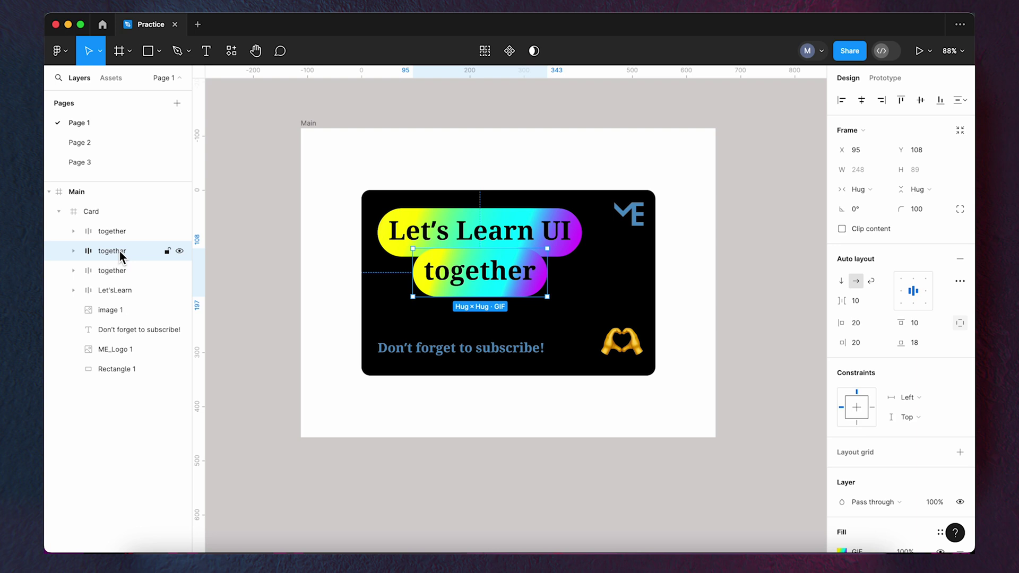
- Duplicate the Let'sLearn pill group twice with Cmd+D
left_click(121, 289)
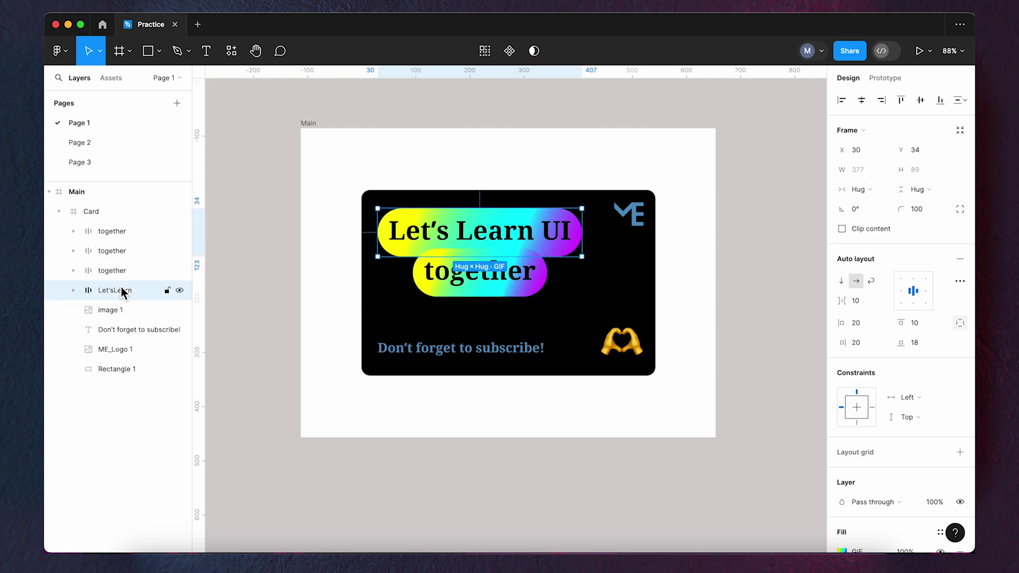
key("super+d")
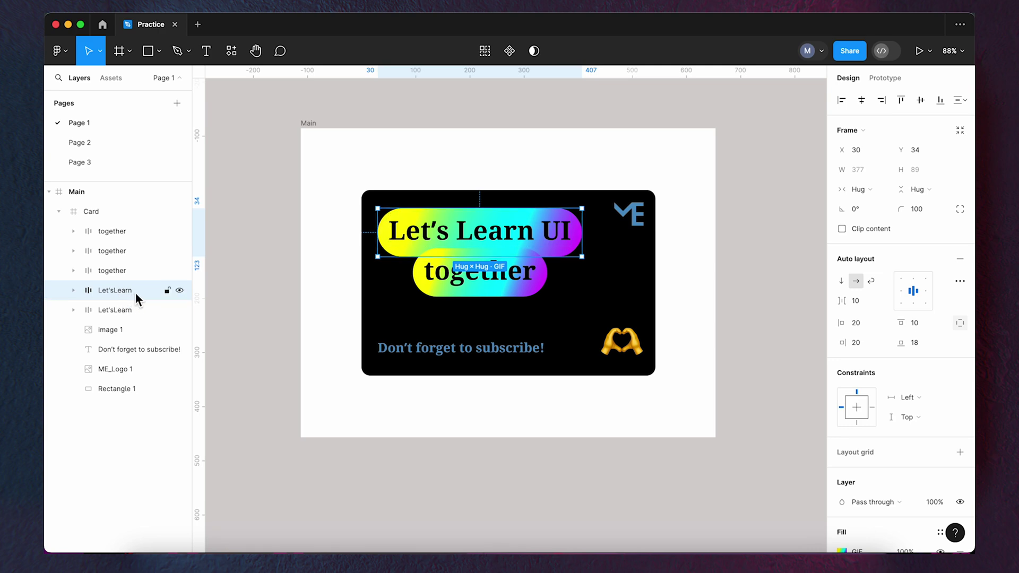
key("super+d")
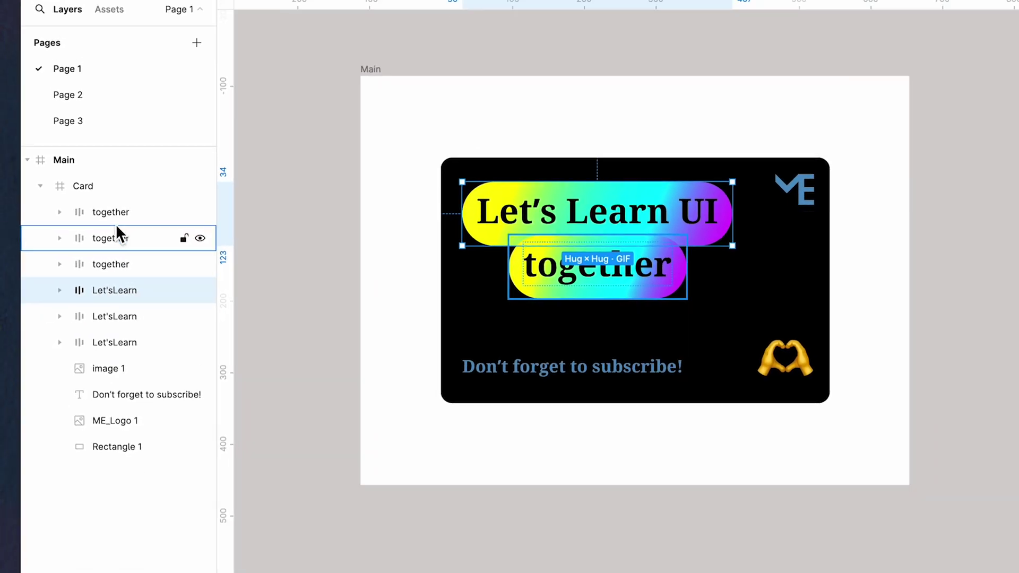
- Alt-drag two copies of the Main frame below the original, 40 px apart
key("Escape")
scroll(556, 156, "down", 5)
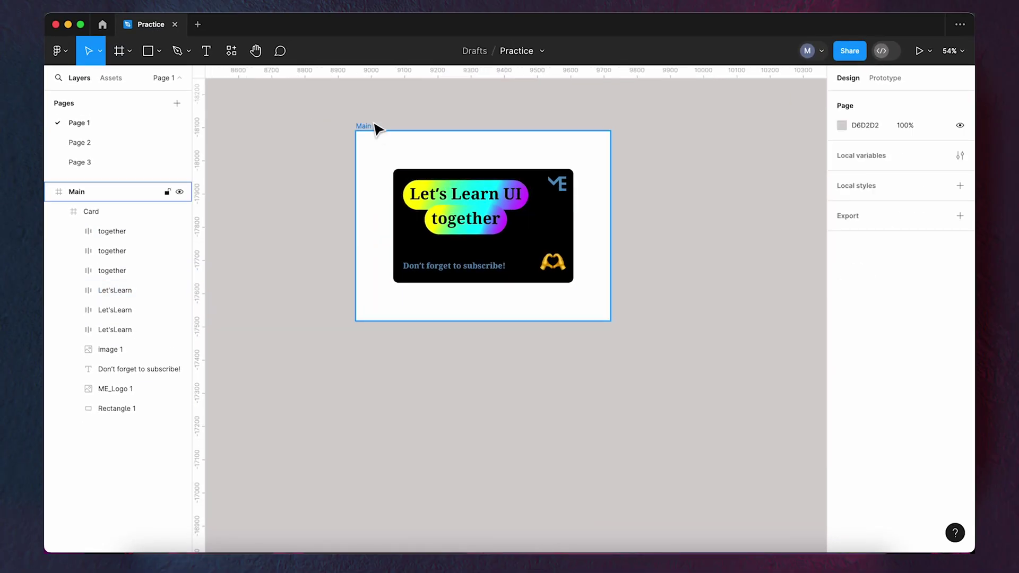
left_click_drag(377, 128, 405, 325)
scroll(409, 297, "down", 5)
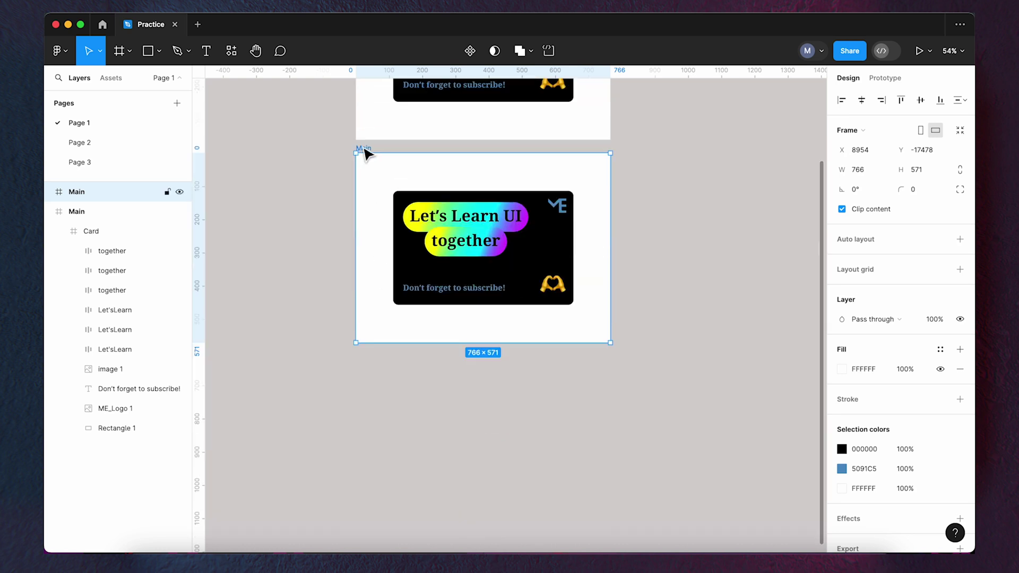
left_click_drag(365, 152, 387, 355)
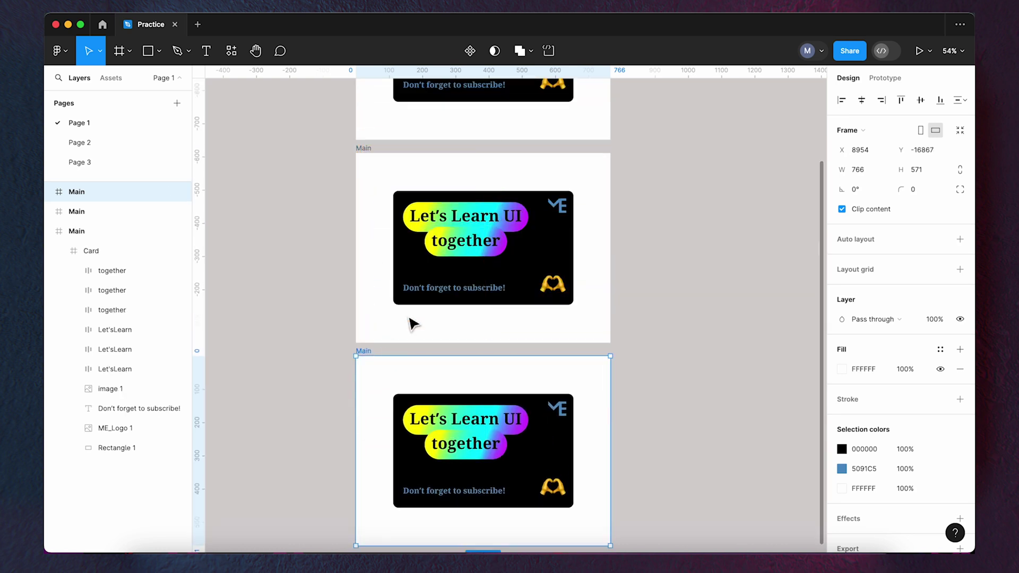
scroll(470, 275, "down", 5)
scroll(470, 275, "up", 1)
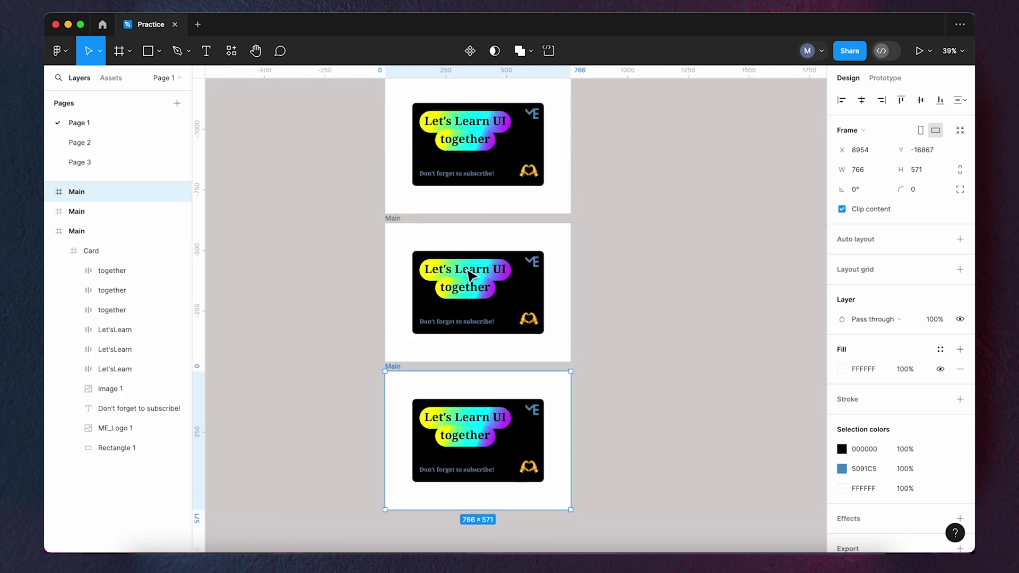
scroll(471, 275, "up", 1)
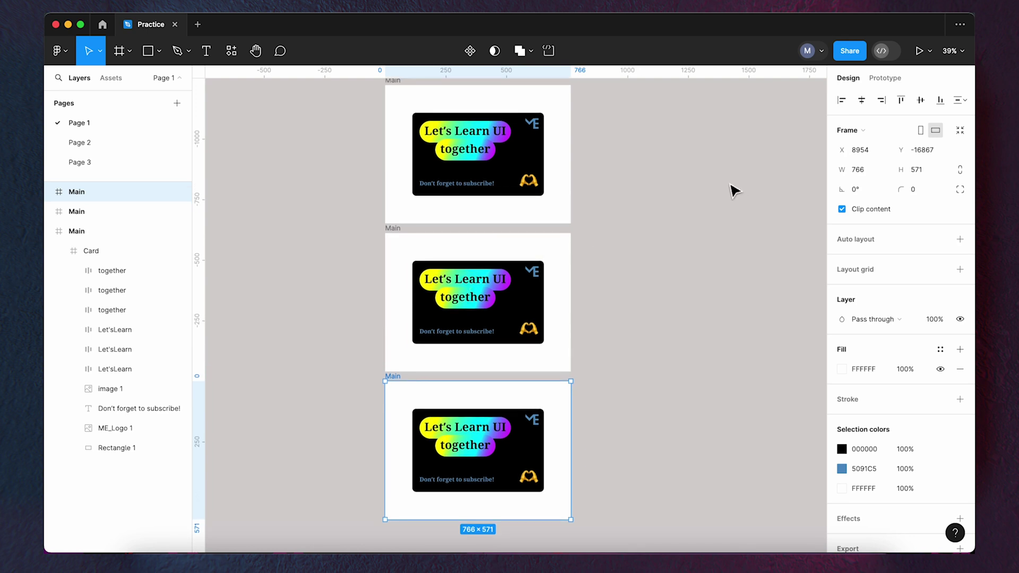
left_click_drag(693, 191, 616, 196)
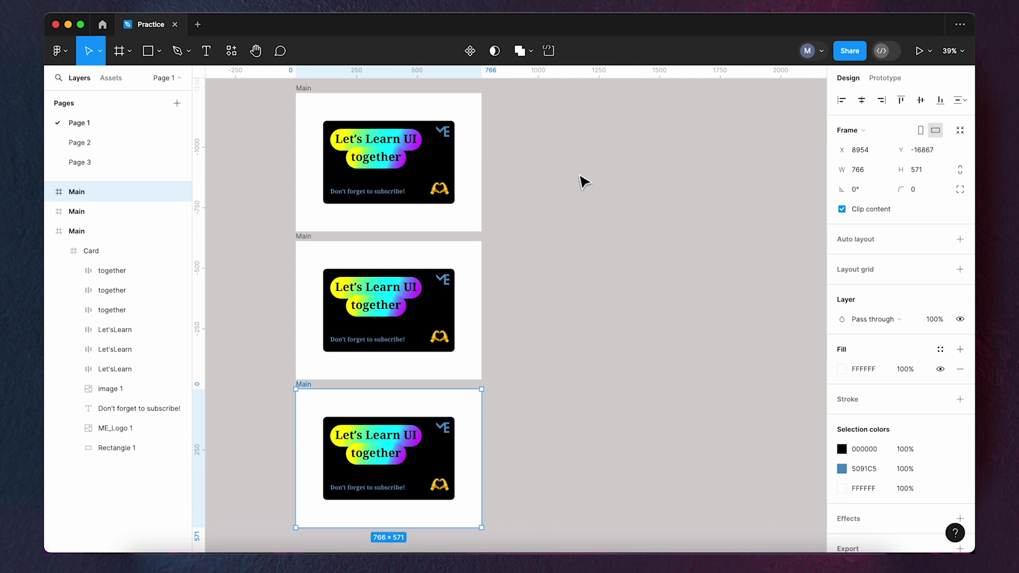
- Launch the Perspective Toolkit plugin from the plugins search
right_click(557, 162)
mouse_move(599, 267)
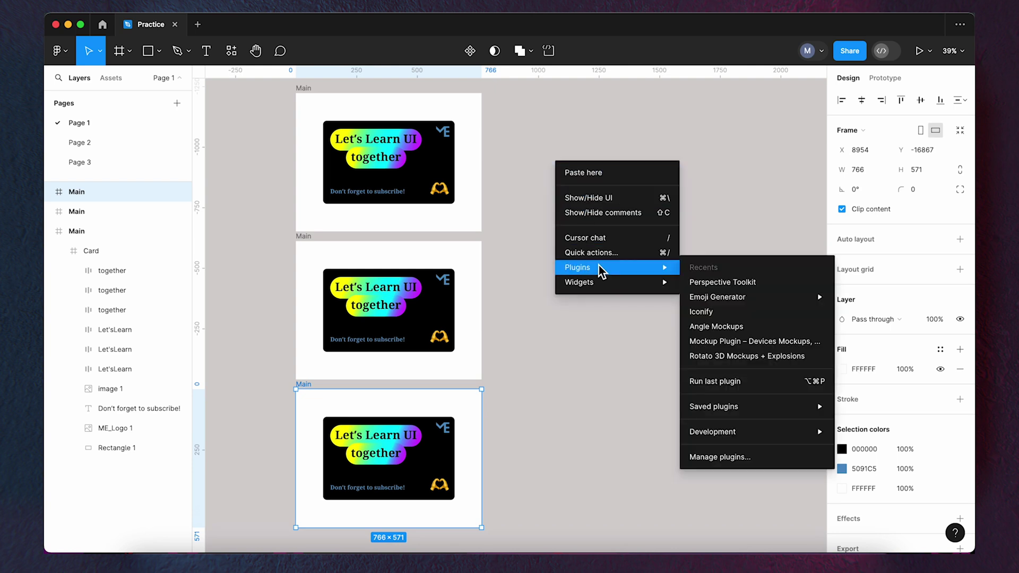
left_click(738, 456)
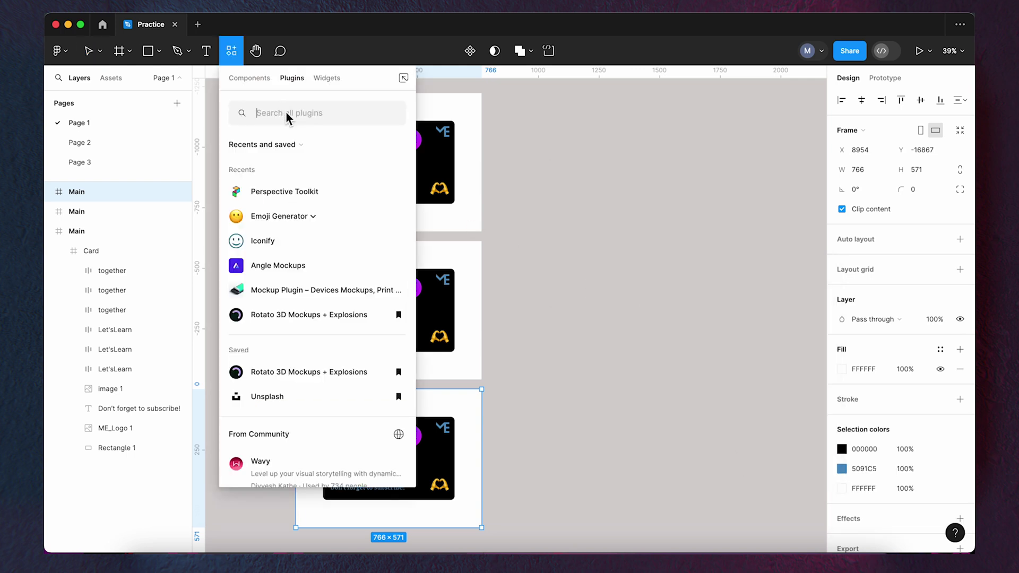
type("pers")
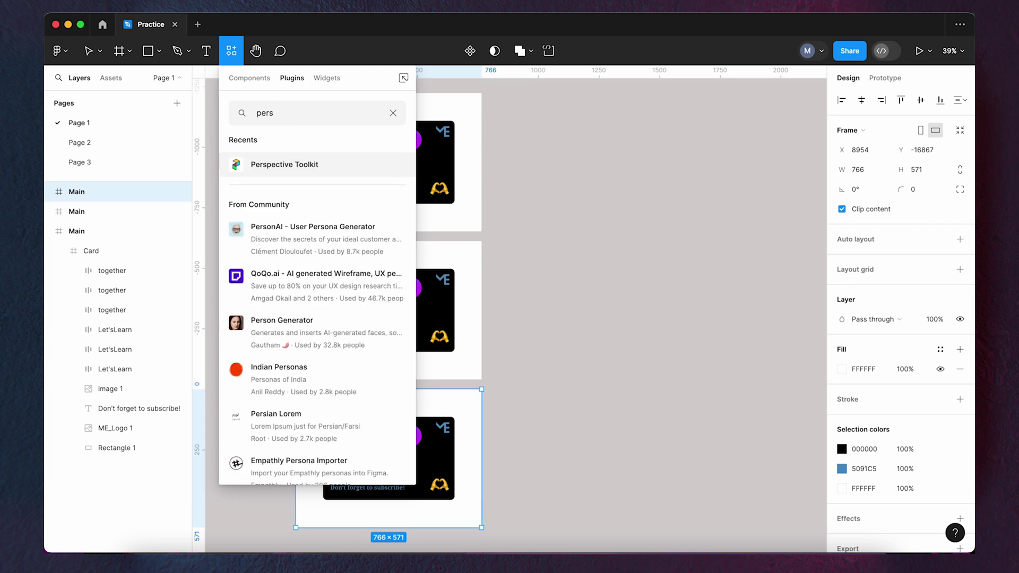
left_click(297, 163)
- Skew the top card to -12/6 and reposition it within its frame
left_click(438, 168)
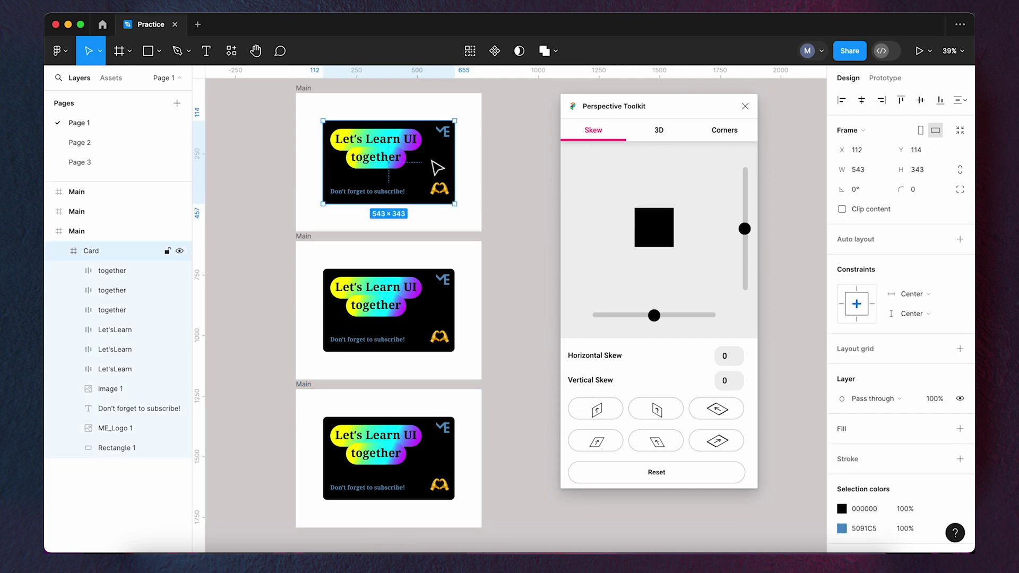
left_click_drag(646, 314, 648, 323)
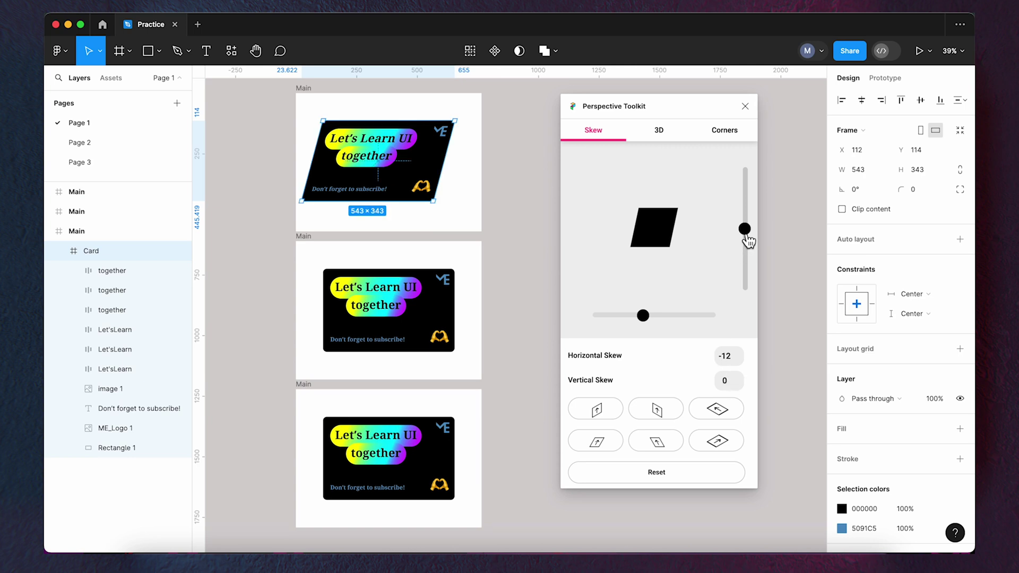
left_click_drag(747, 236, 747, 241)
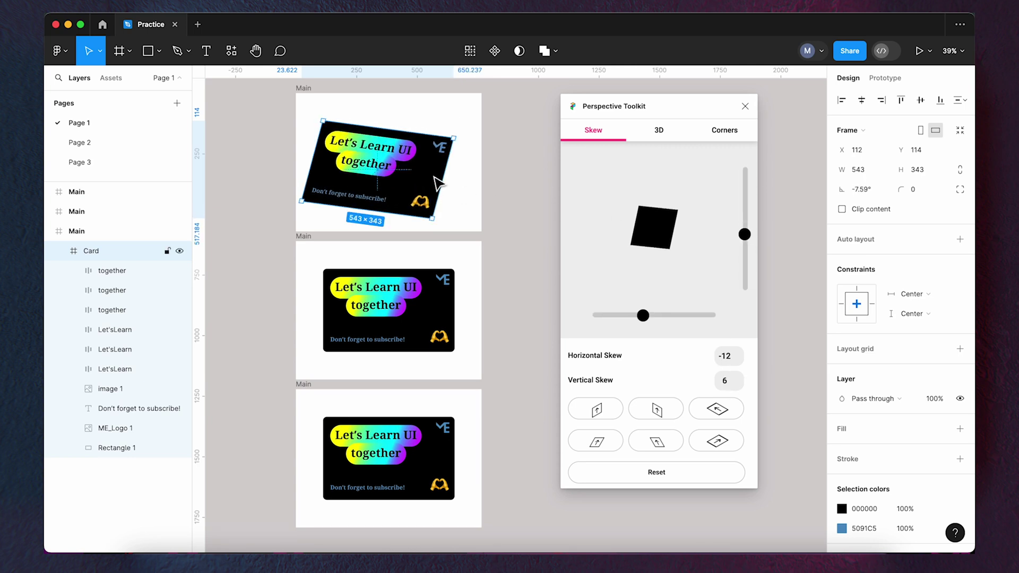
left_click_drag(439, 184, 449, 176)
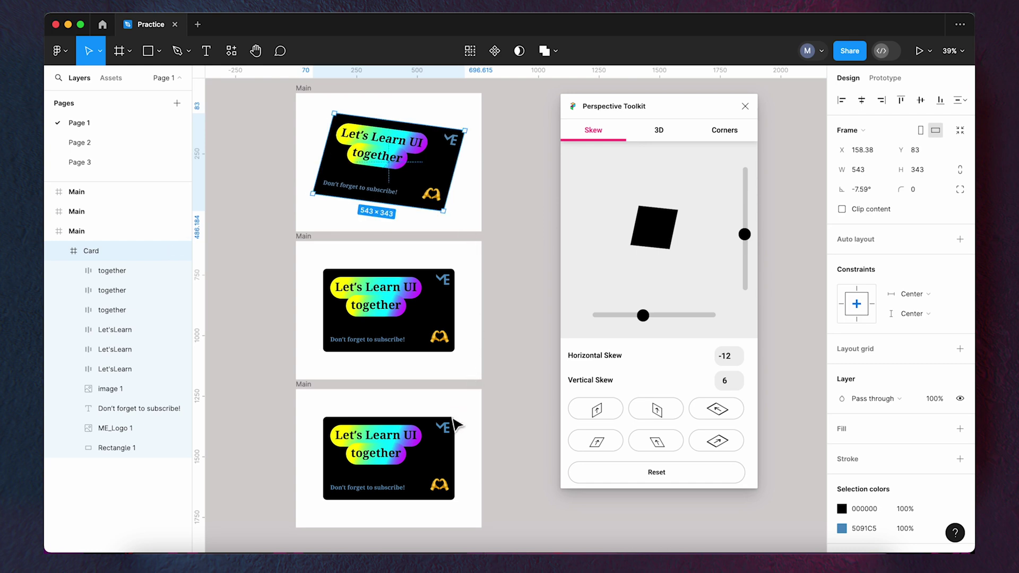
- Skew the bottom card to 12/6 and reposition it within its frame
left_click(438, 451)
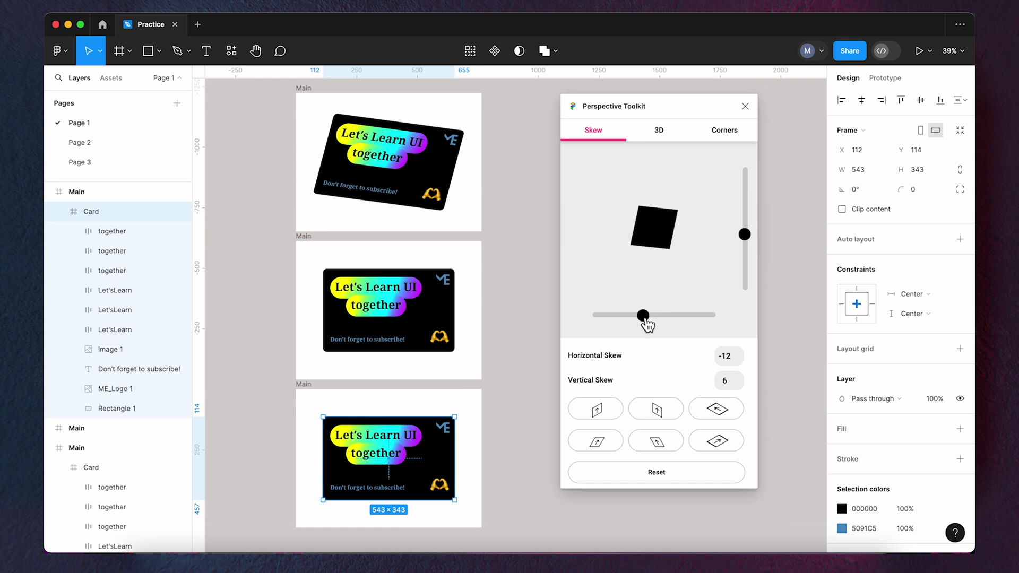
left_click_drag(646, 325, 676, 325)
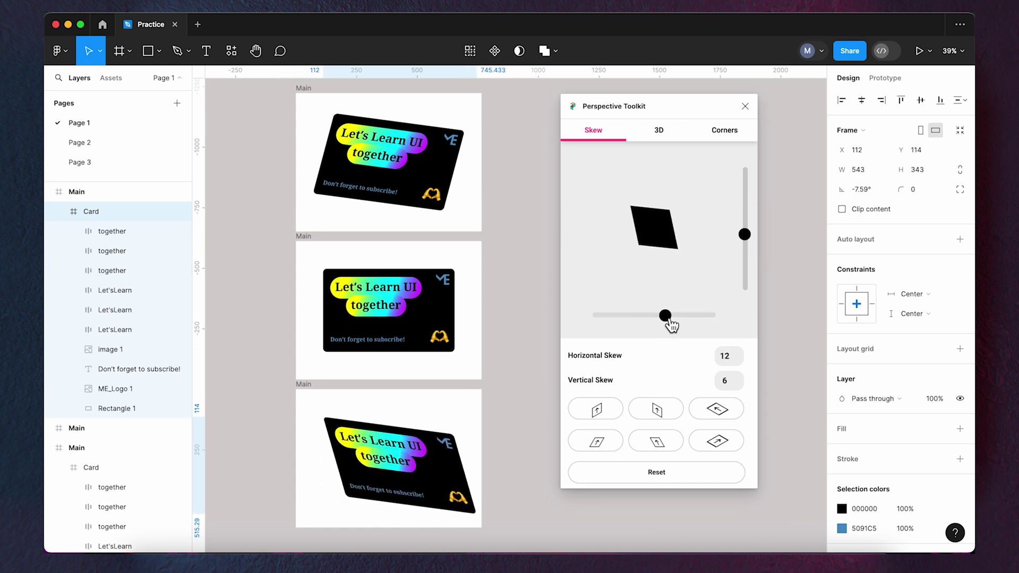
left_click_drag(672, 325, 671, 323)
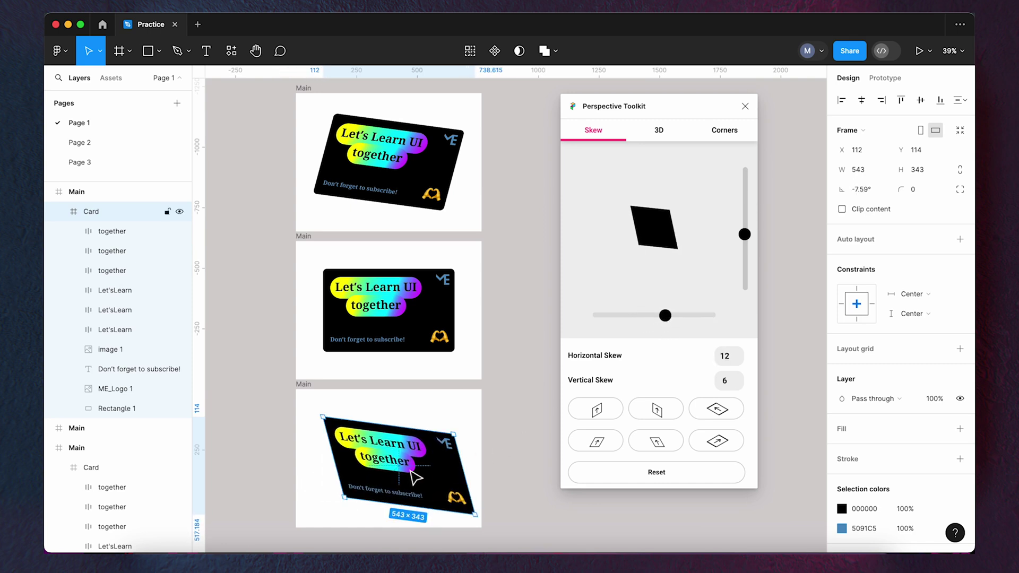
left_click_drag(411, 470, 403, 463)
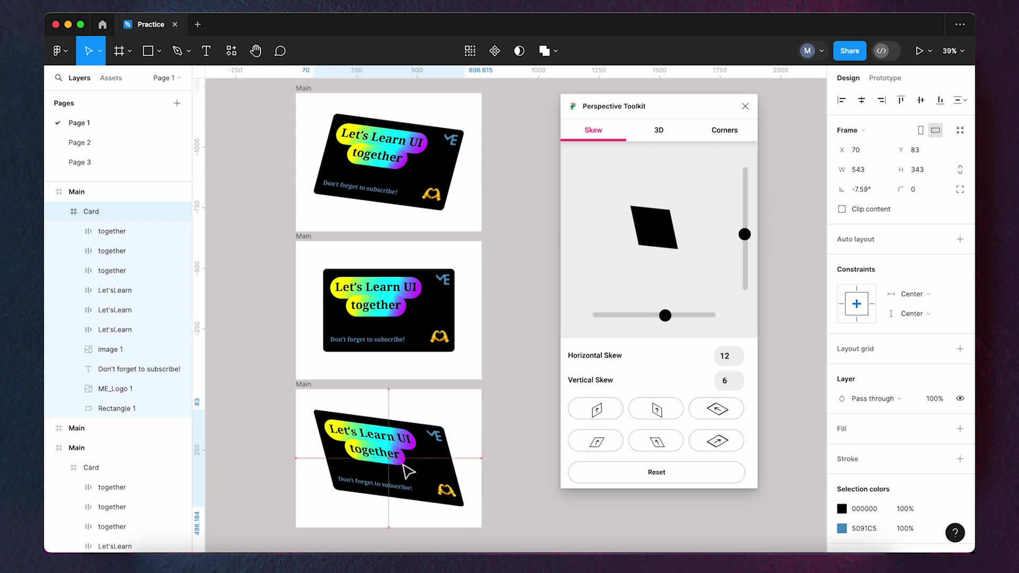
left_click(751, 105)
- Nudge the top Let'sLearn pill up and slightly right on the top card
left_click(679, 225)
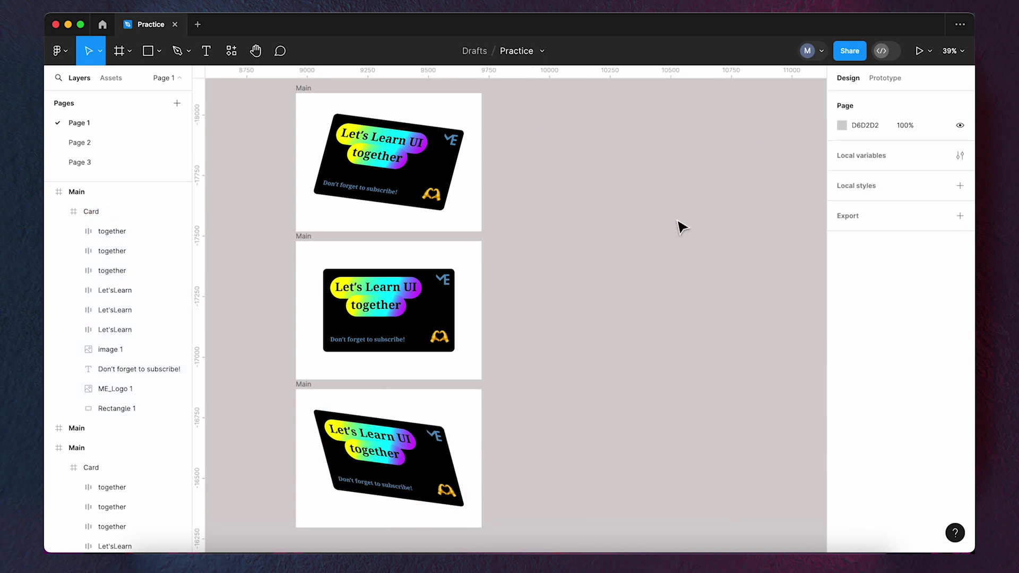
left_click_drag(580, 198, 689, 237)
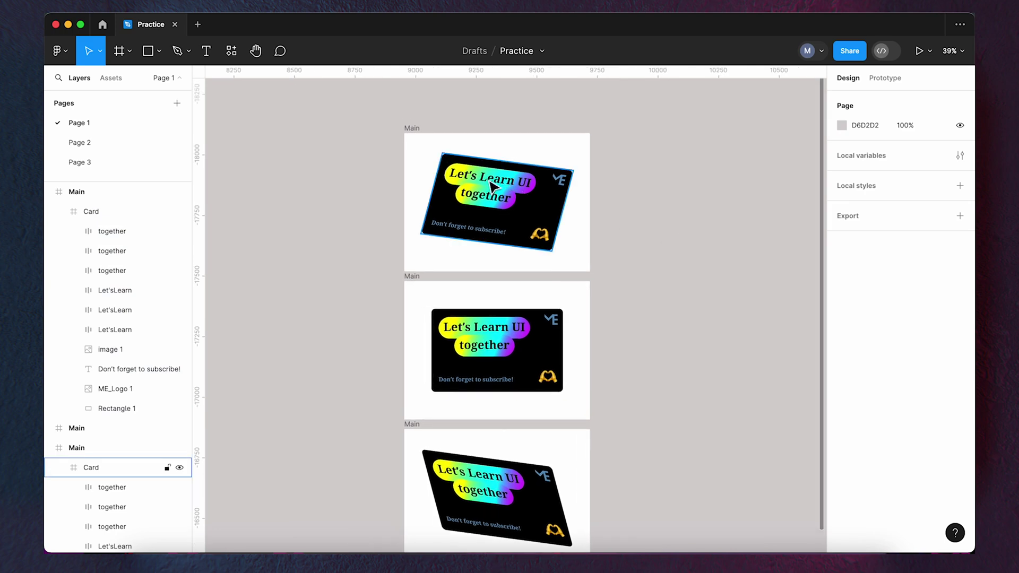
scroll(493, 186, "up", 10)
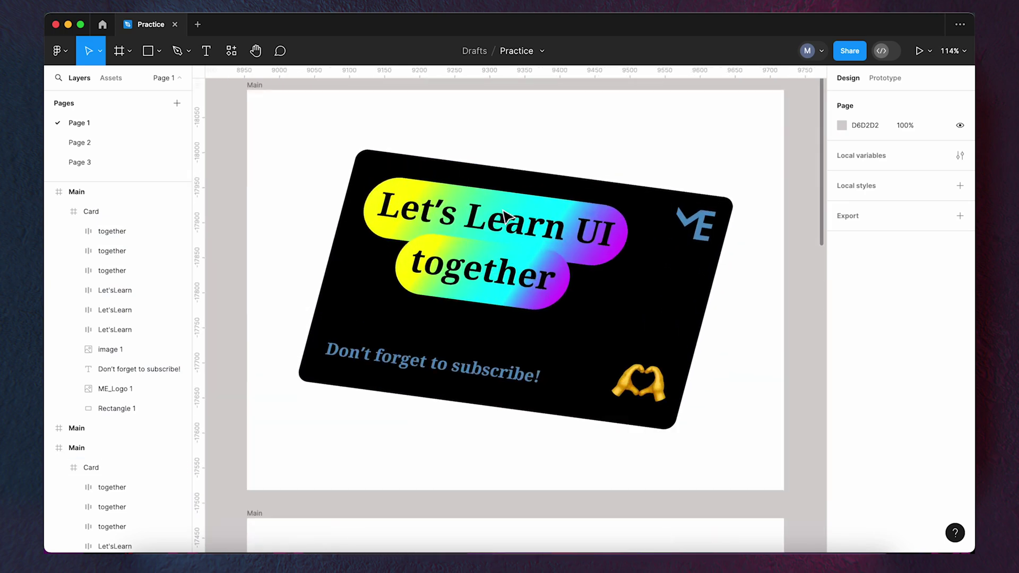
scroll(503, 214, "up", 2)
left_click(503, 213)
double_click(503, 214)
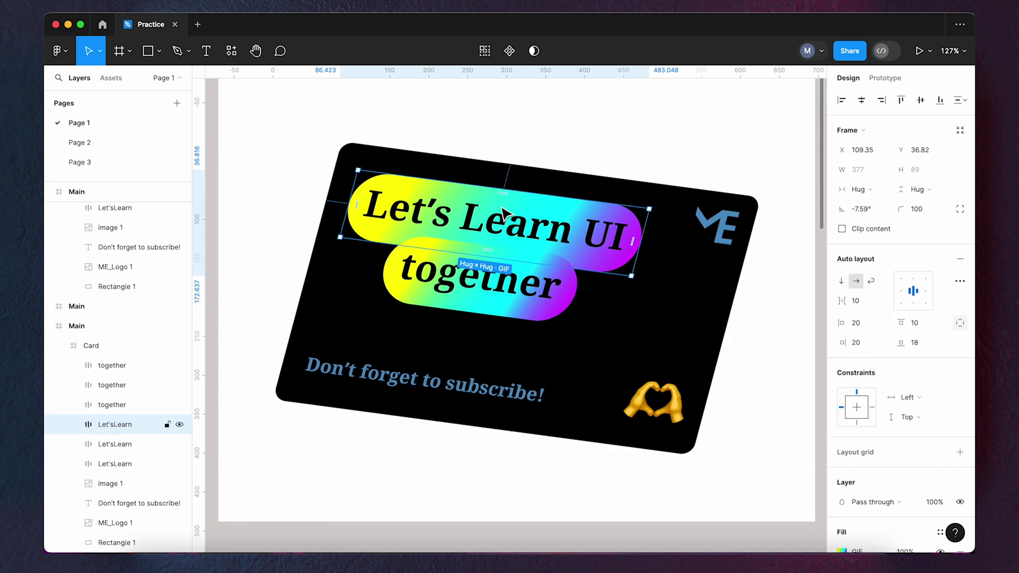
key("shift+Up")
key("Up")
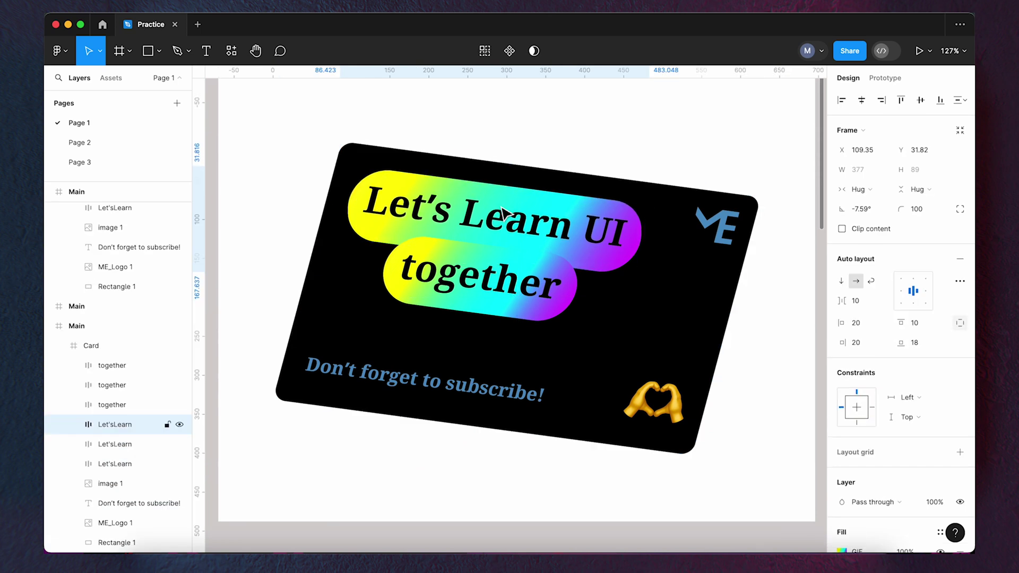
key("shift+Up")
key("shift+Up")
key("Up")
key("Up")
key("Up")
key("Up")
key("Up")
key("Up")
key("Up")
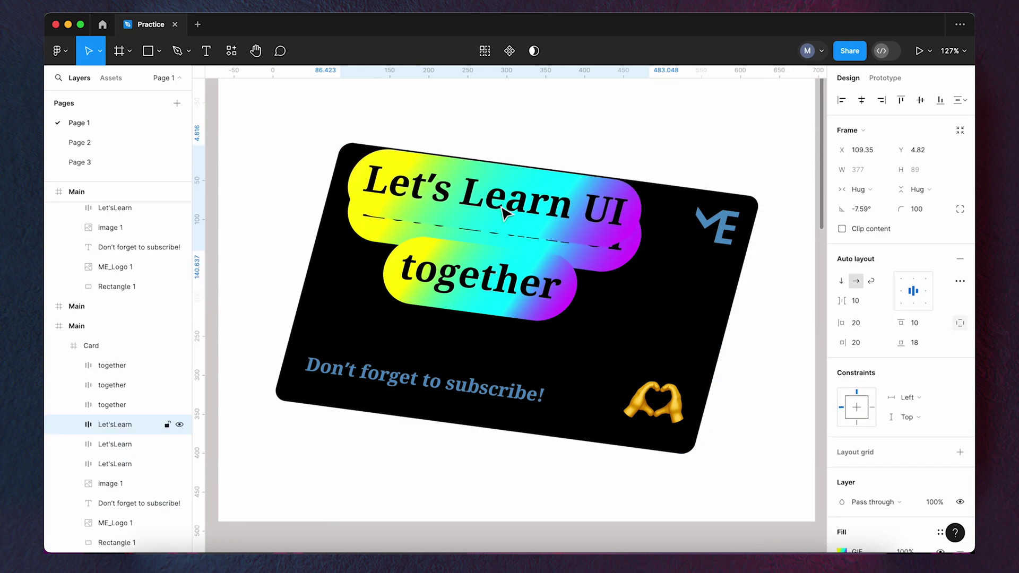
key("Up")
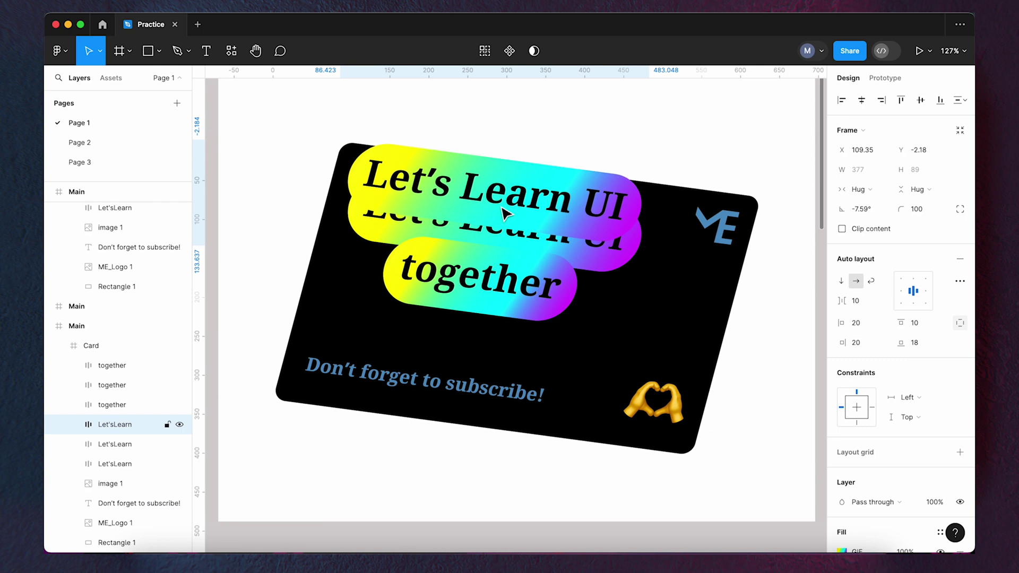
key("Right")
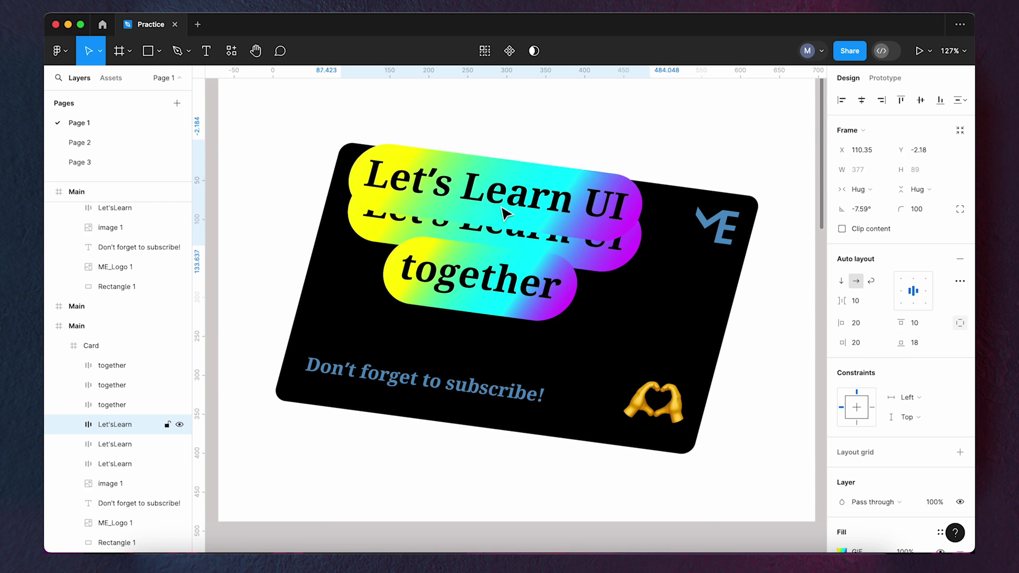
- Offset the second Let'sLearn copy right and up behind the top pill
left_click(406, 235)
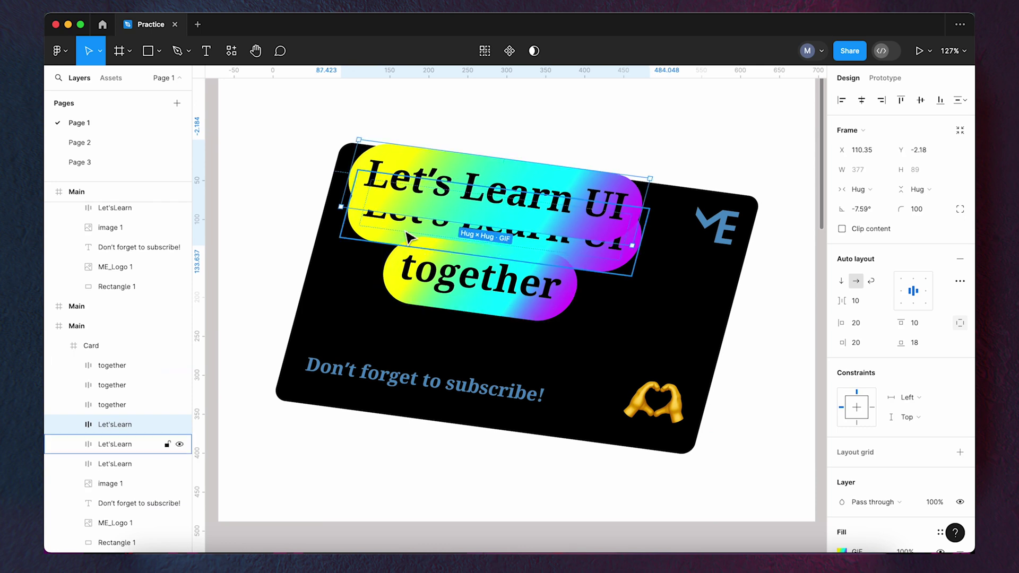
key("shift+Right")
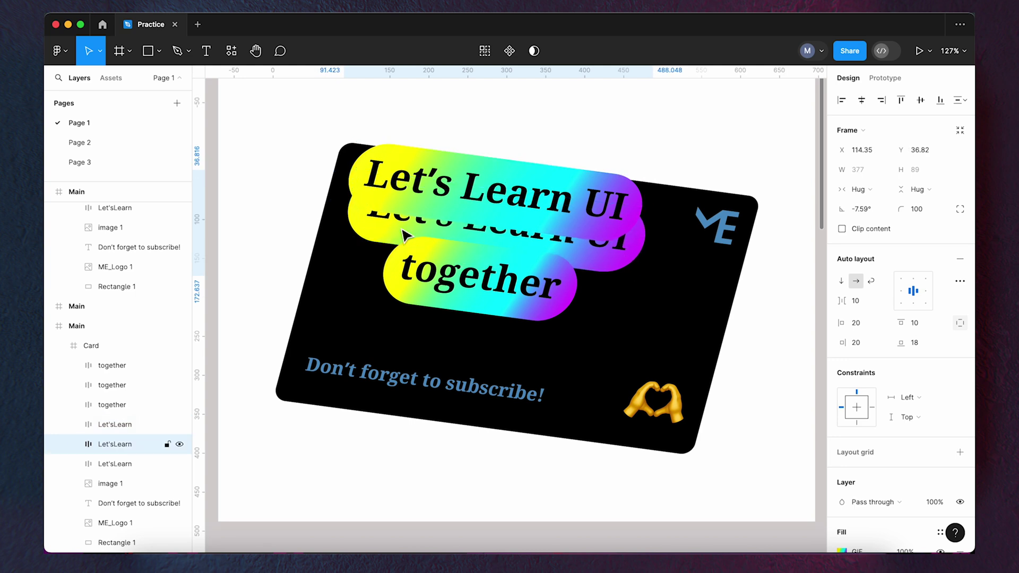
key("shift+Up")
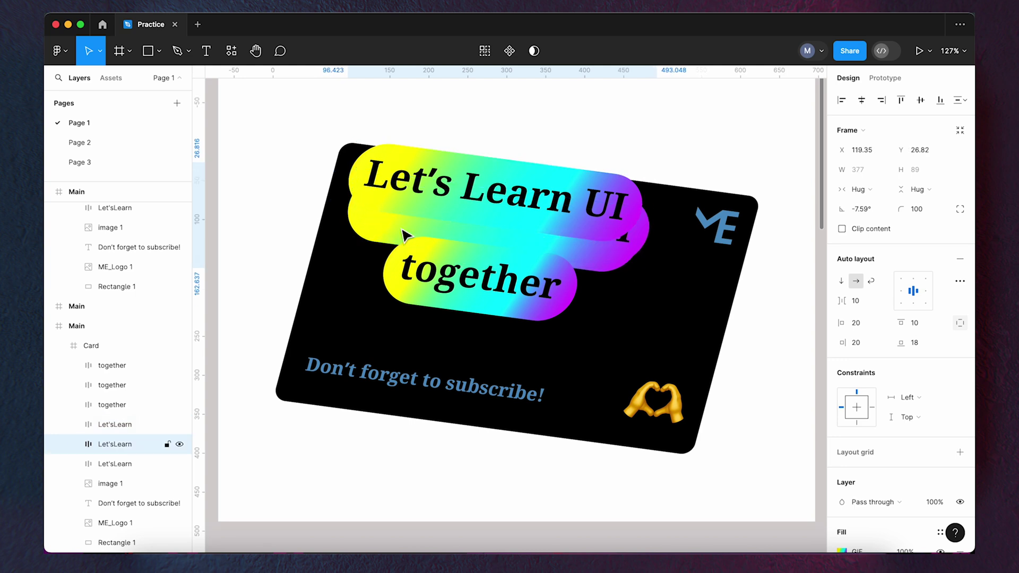
key("Up")
key("Up")
key("Up")
key("Left")
key("Left")
key("Left")
key("Left")
key("Left")
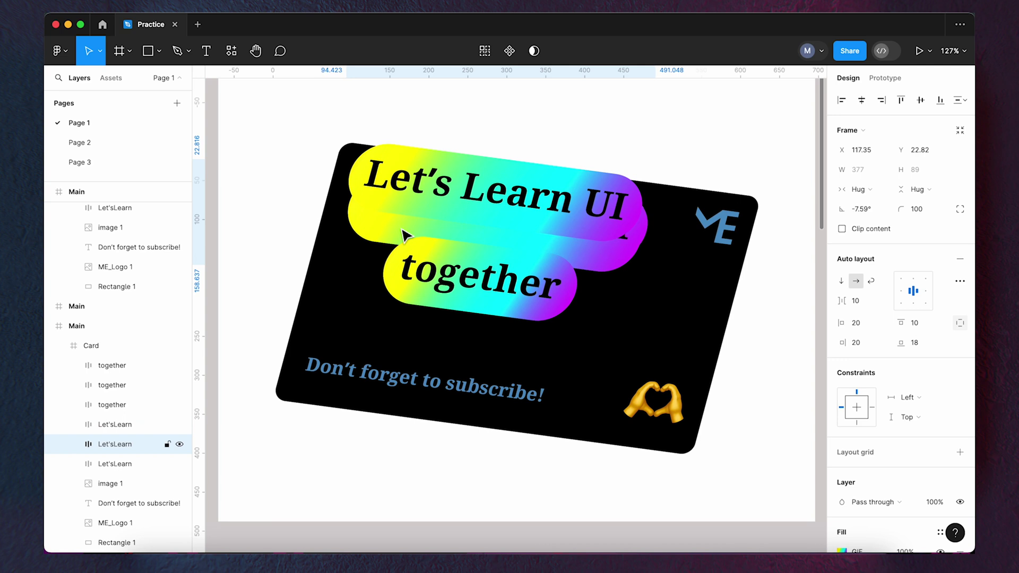
key("Up")
key("Up")
key("Up")
key("Up")
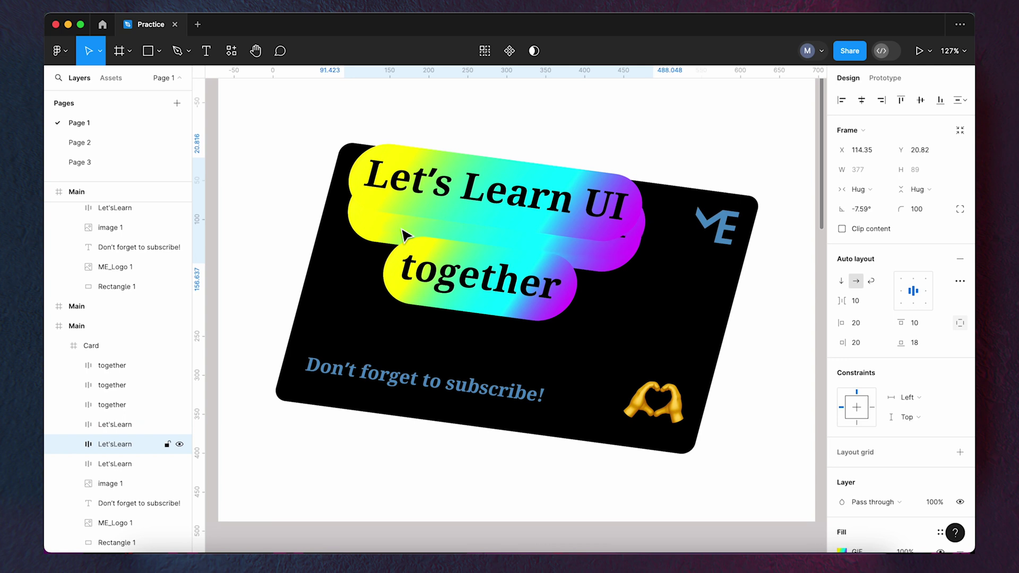
key("Up")
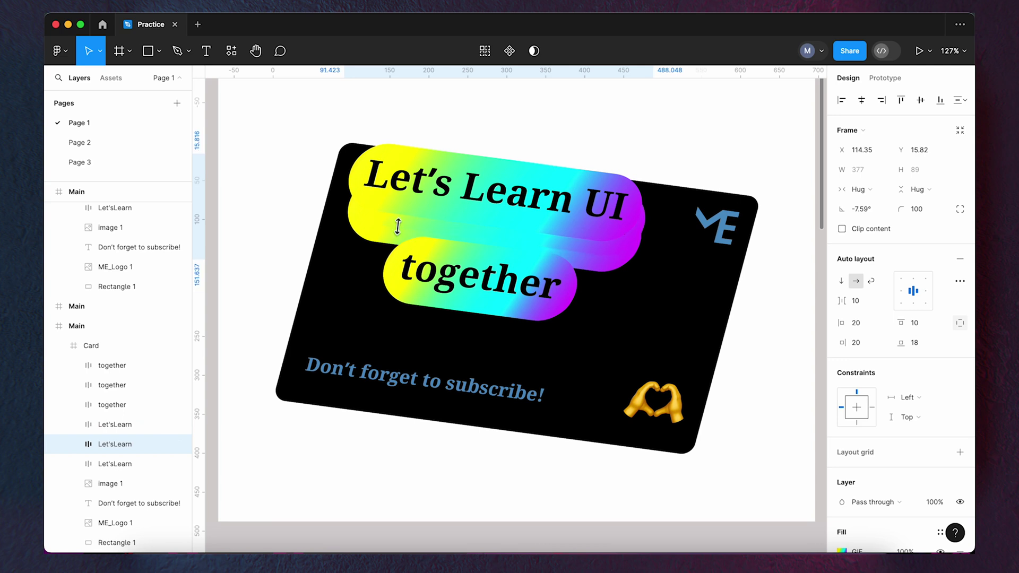
- Nudge the third Let'sLearn copy up and to the right
key("Tab")
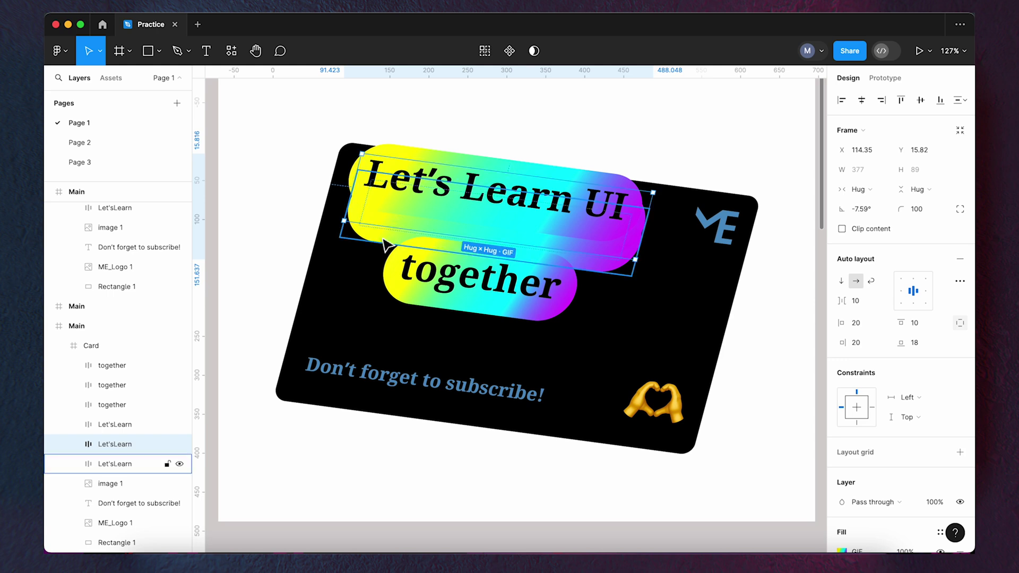
key("Up")
key("Up")
key("Up")
key("Up")
key("Up")
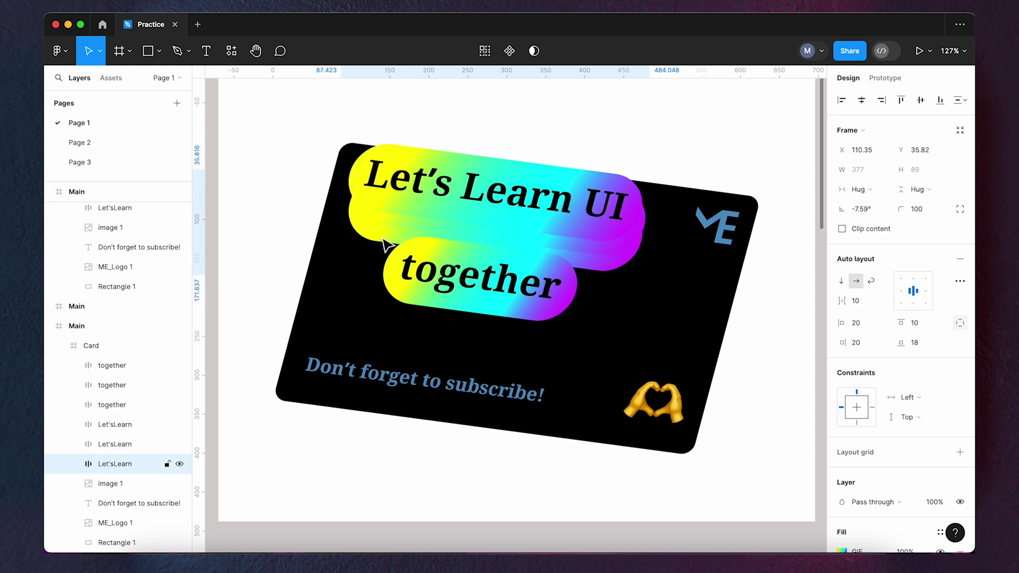
key("Right")
key("Right")
key("Right")
key("Right")
key("Right")
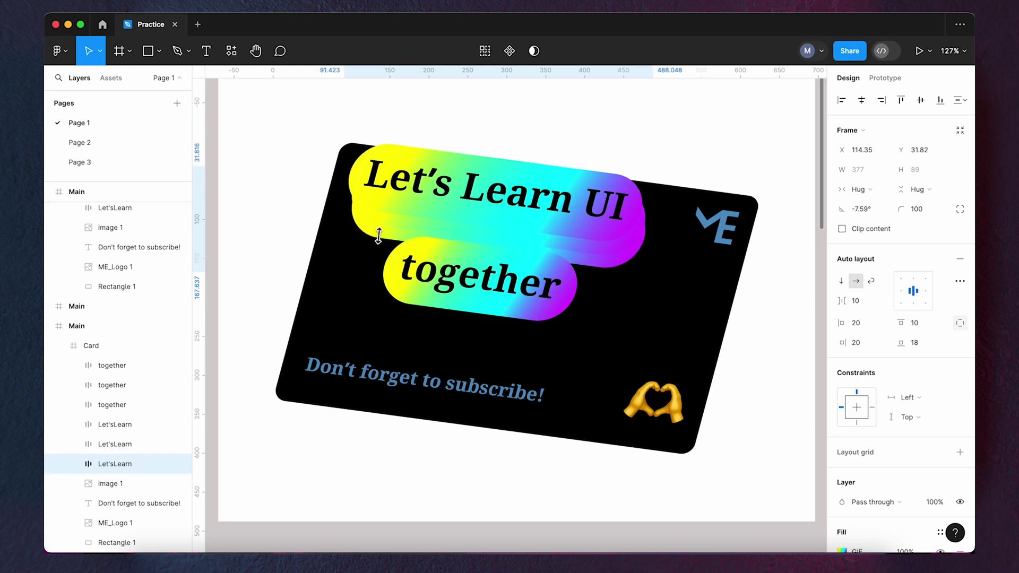
key("Right")
key("Right")
key("Right")
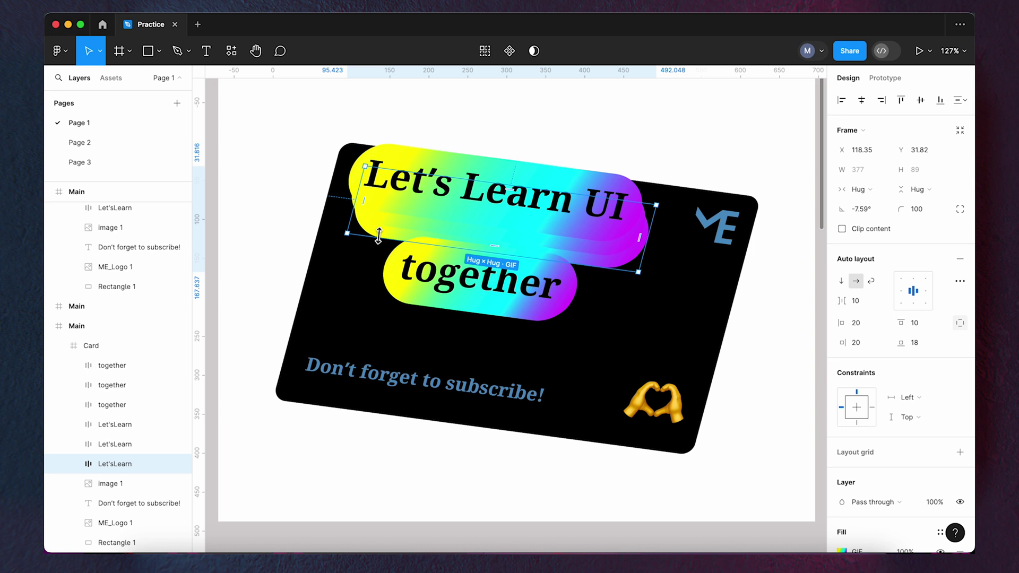
- Move the top together pill up and offset the second copy up and to the right
left_click(516, 286)
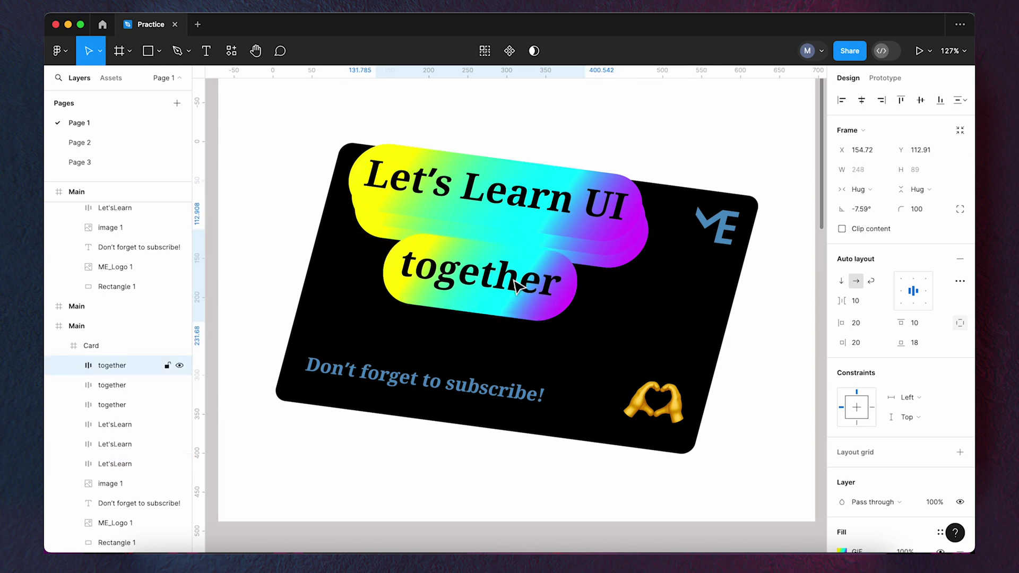
key("shift+Up")
key("shift+Up")
key("shift+Up")
key("Up")
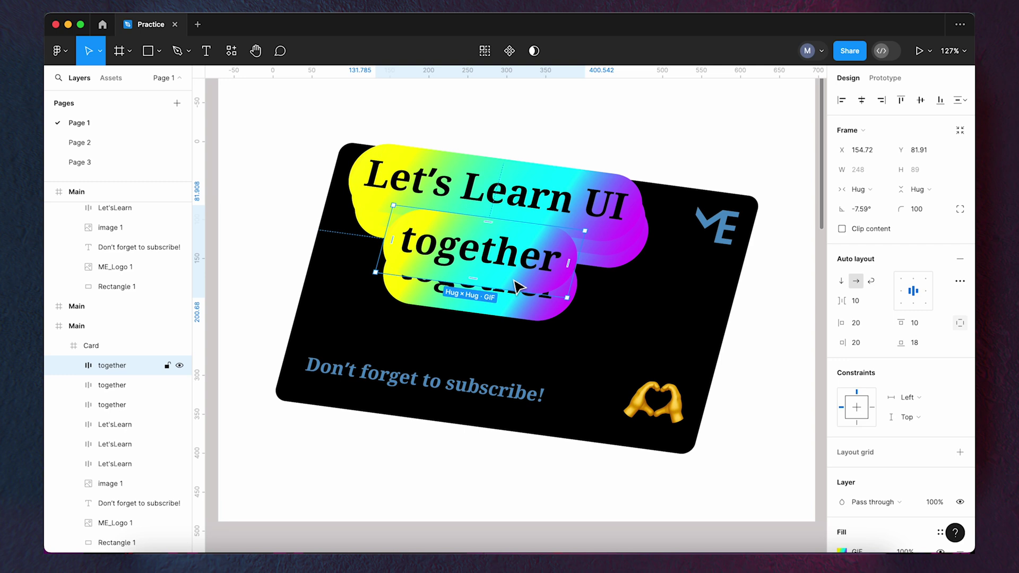
left_click(420, 301)
key("Right")
key("Right")
key("Right")
key("Right")
key("Right")
key("Right")
key("Right")
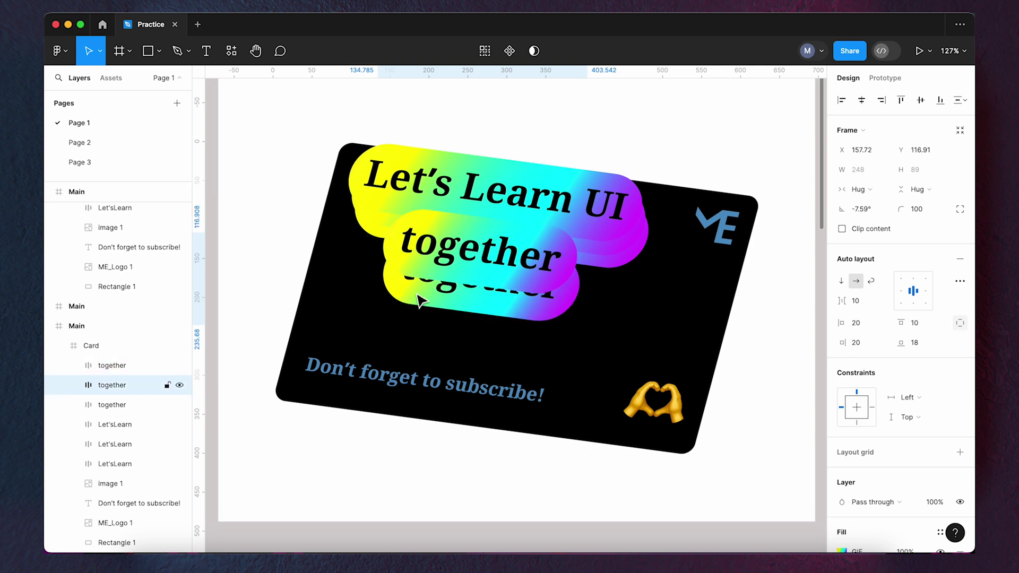
key("Up")
key("Up")
key("Up")
key("Up")
key("Up")
key("Up")
key("Up")
key("Up")
key("Up")
key("Up")
key("Up")
key("Up")
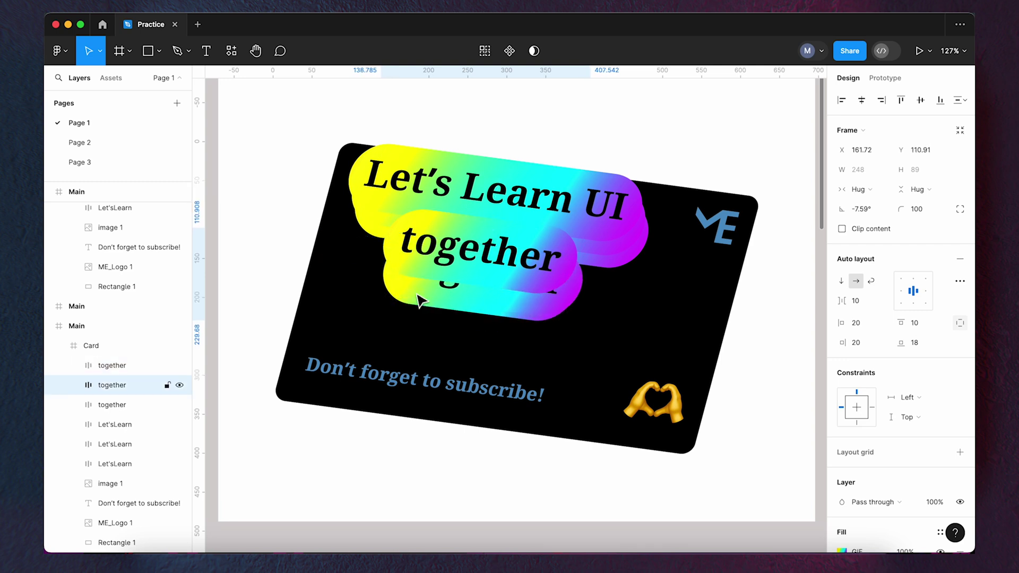
key("Up")
key("Up")
key("Up")
key("Up")
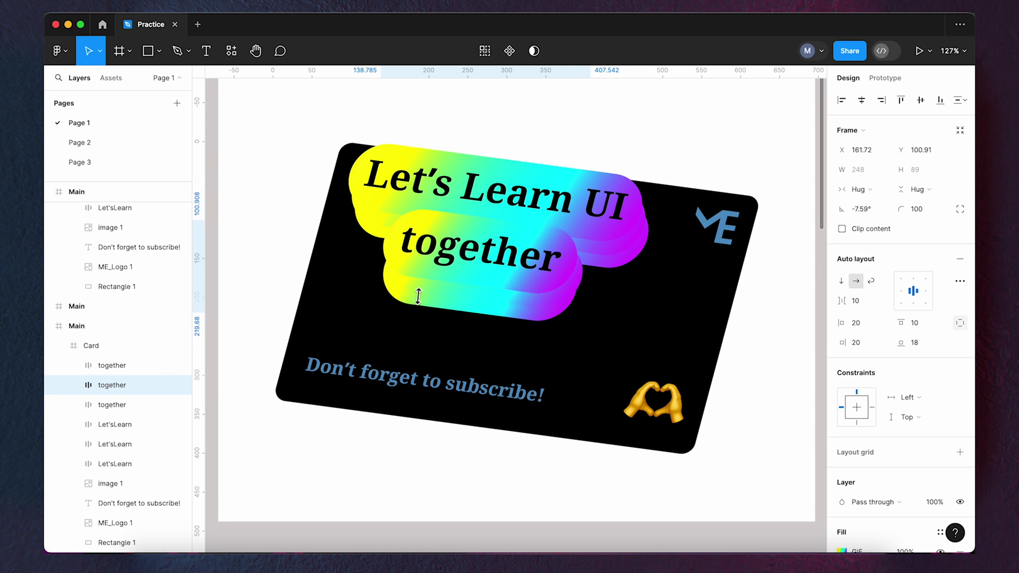
key("Up")
key("Down")
- Offset the third together pill copy slightly right and down
left_click(450, 307)
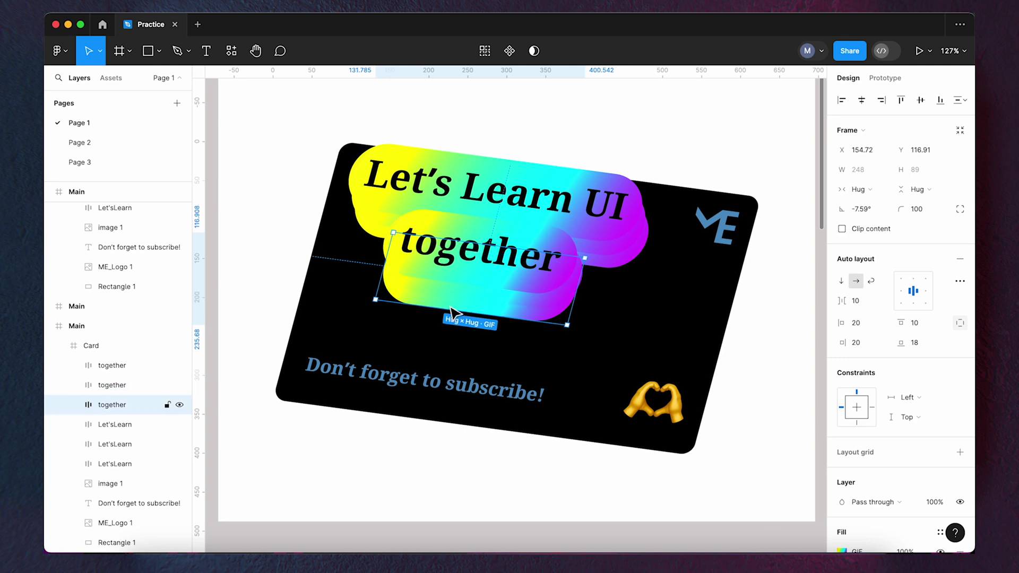
key("Right")
key("Right")
key("Right")
key("Right")
key("Right")
key("Right")
key("Right")
key("Right")
key("Right")
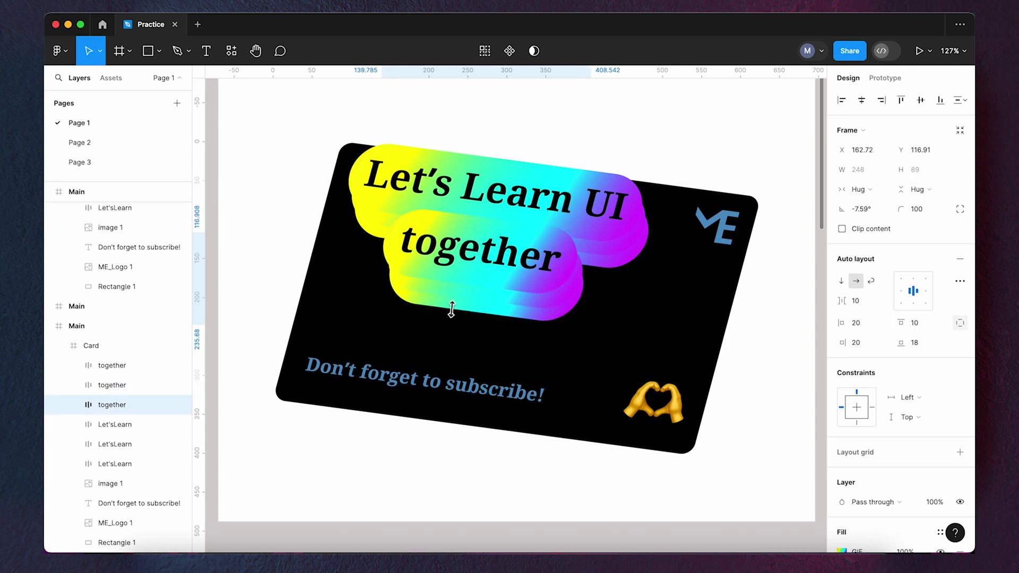
key("Right")
key("Down")
key("Down")
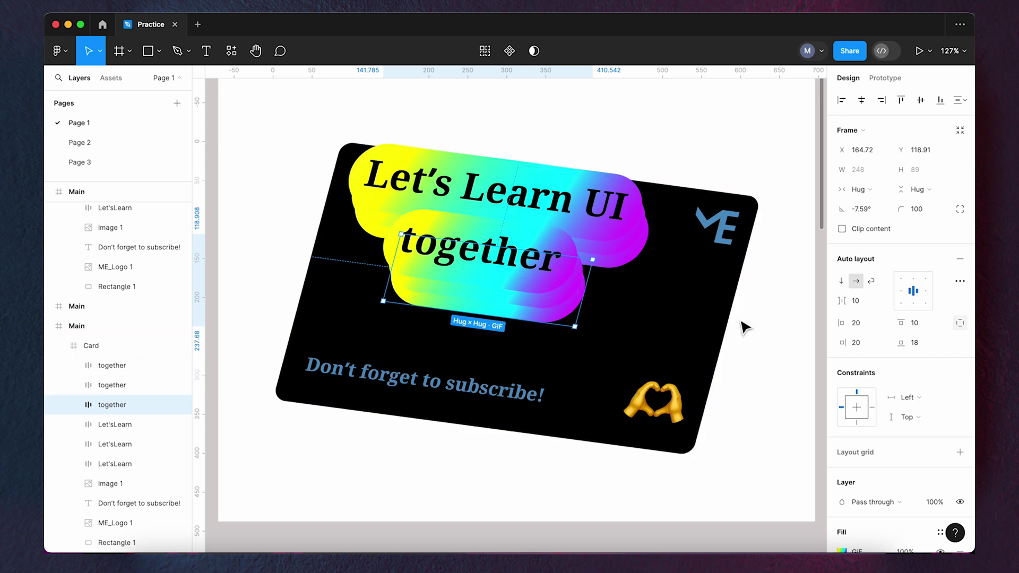
left_click(761, 335)
- On the second Main frame's slanted card, shift the top Let'sLearn pill up and right
scroll(375, 320, "down", 3)
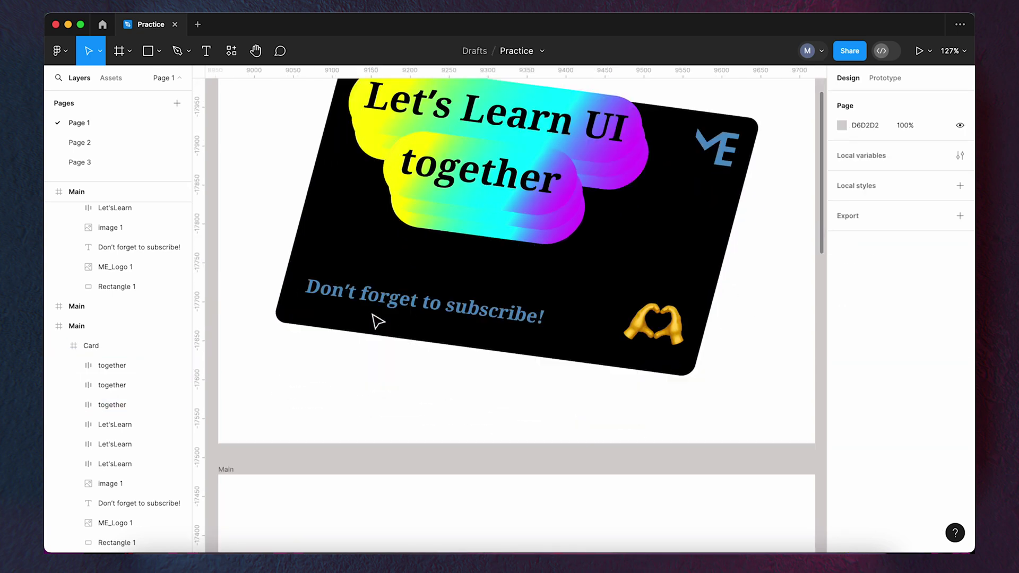
scroll(376, 321, "down", 5)
scroll(375, 320, "down", 1)
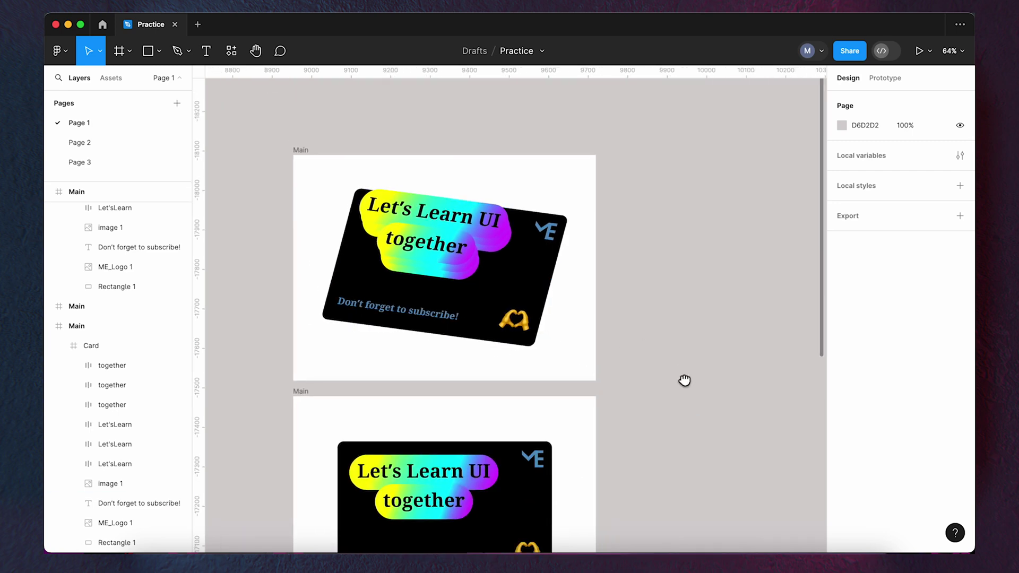
scroll(689, 380, "down", 5)
scroll(710, 353, "down", 4)
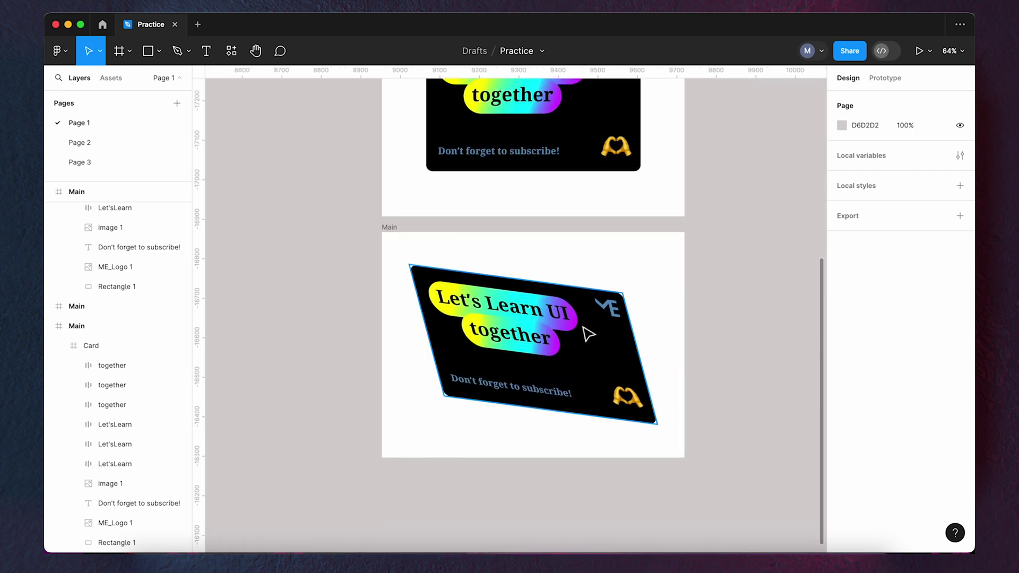
scroll(527, 319, "up", 5)
scroll(522, 316, "up", 1)
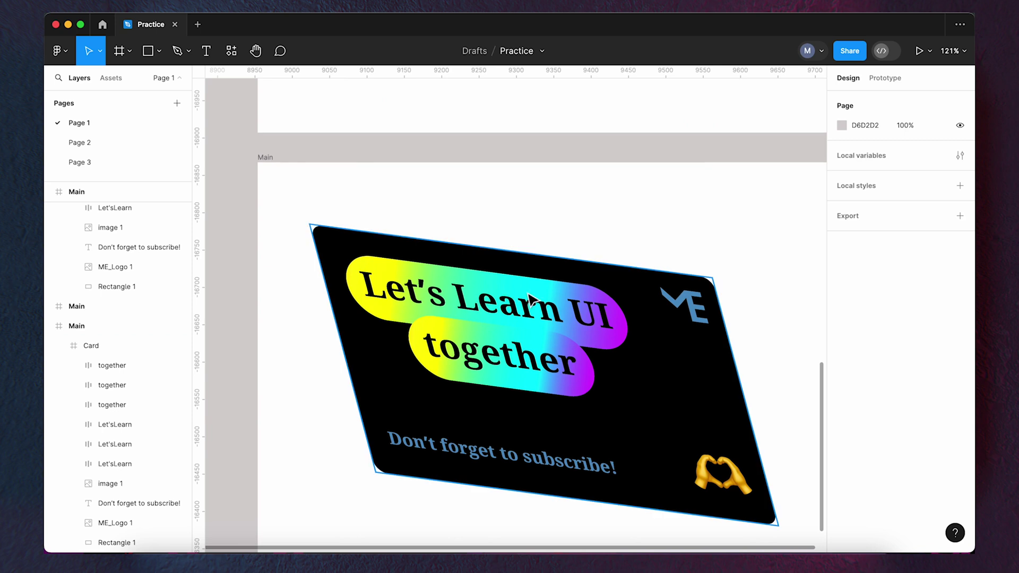
left_click(509, 298)
left_click(508, 295)
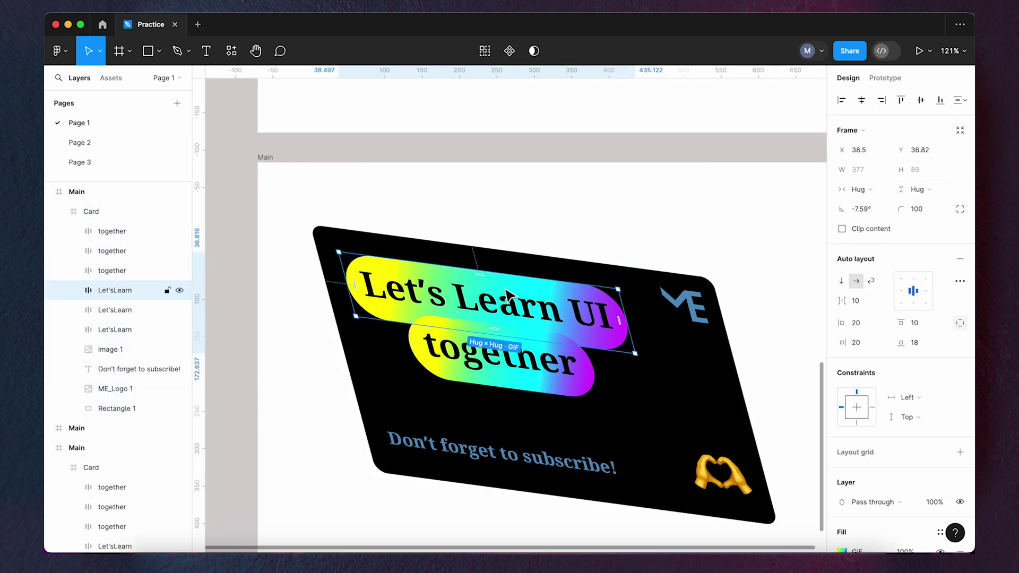
key("shift+Up")
key("shift+Up")
key("shift+Up")
key("shift+Up")
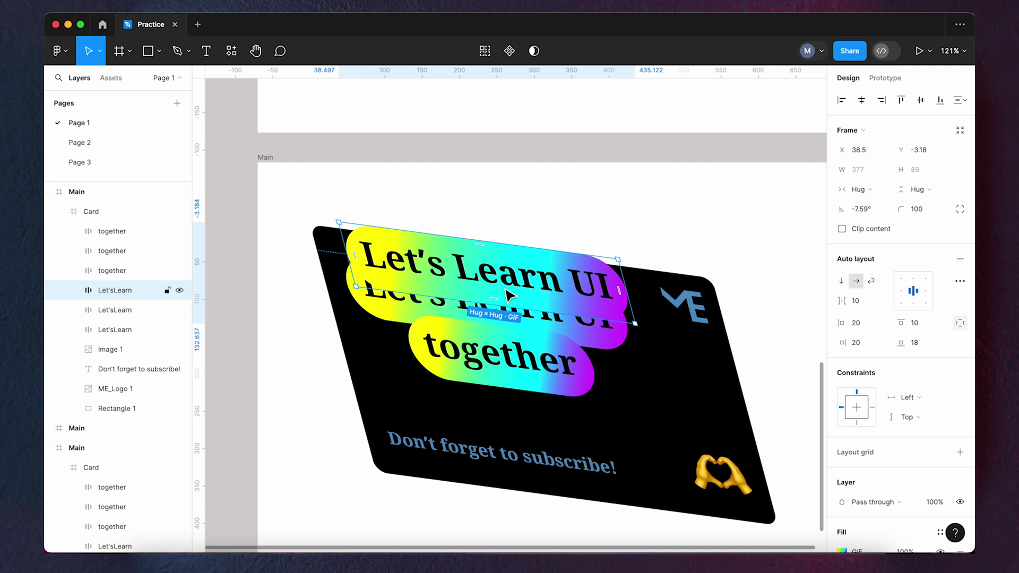
key("shift+Right")
key("Right")
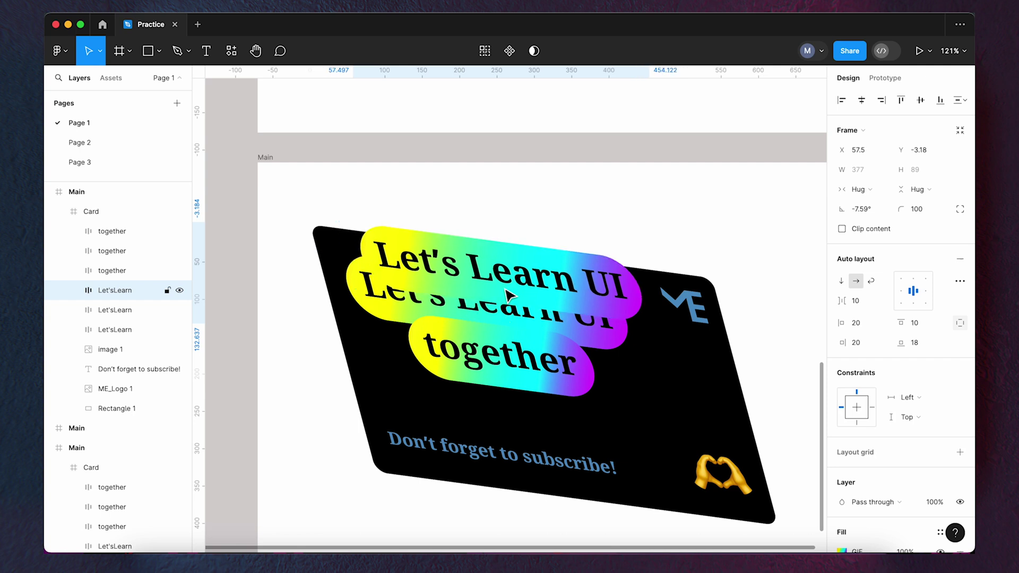
key("Left")
key("Left")
key("Left")
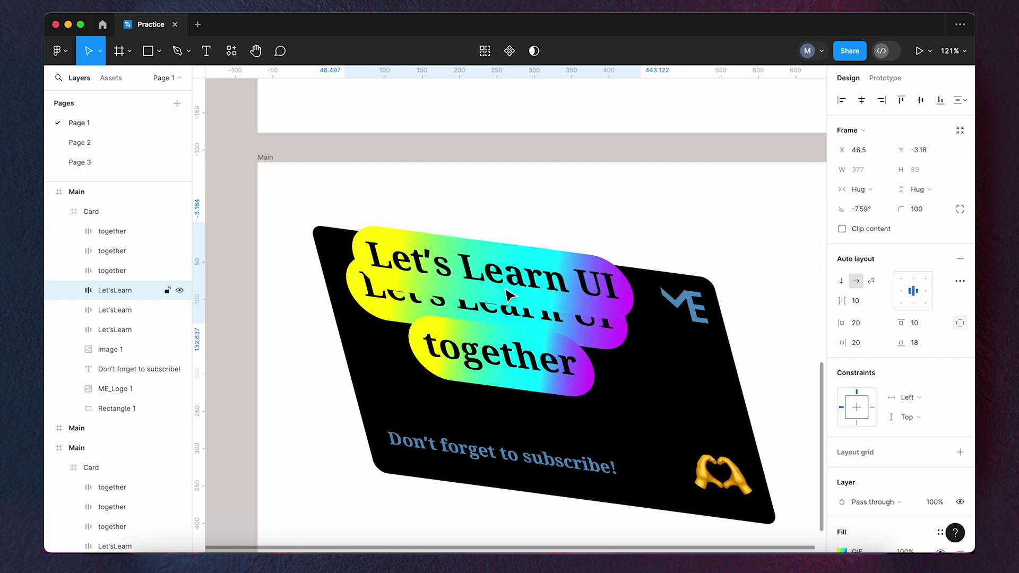
- Move the second Let'sLearn copy up behind the first and fine-tune its offset
left_click(401, 310)
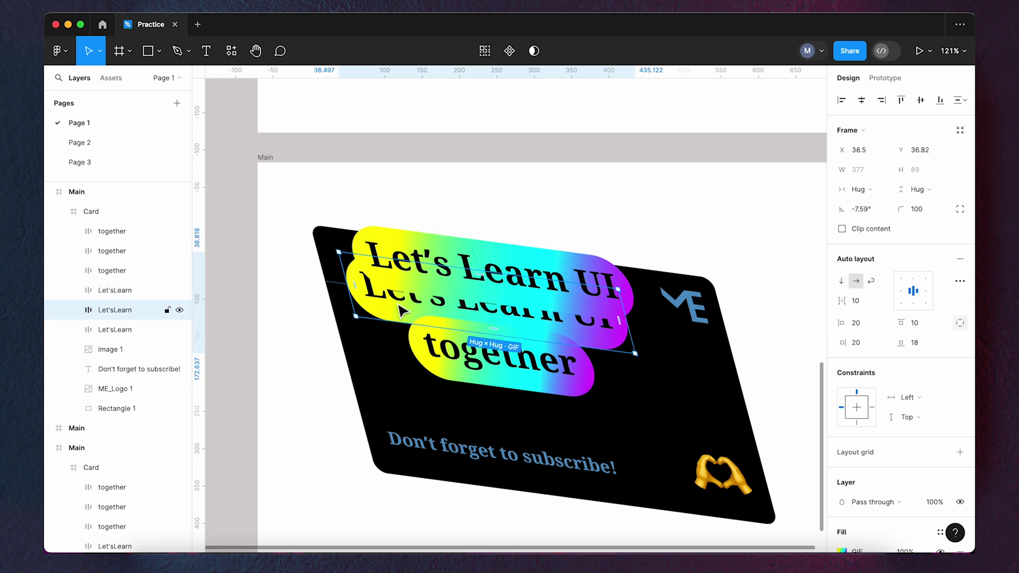
left_click_drag(404, 310, 402, 292)
key("Right")
key("Right")
key("Right")
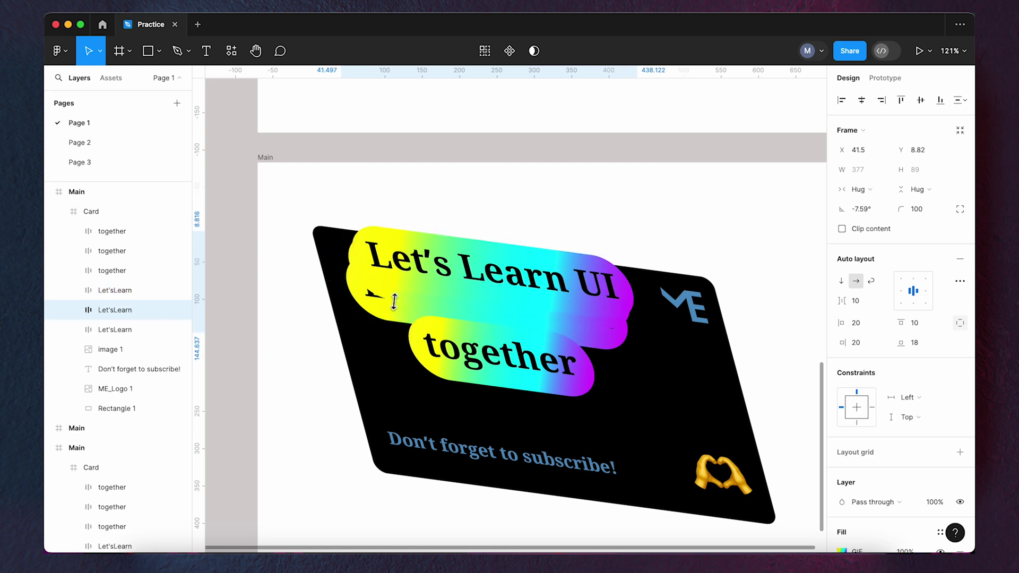
key("Down")
key("Down")
key("Left")
key("Left")
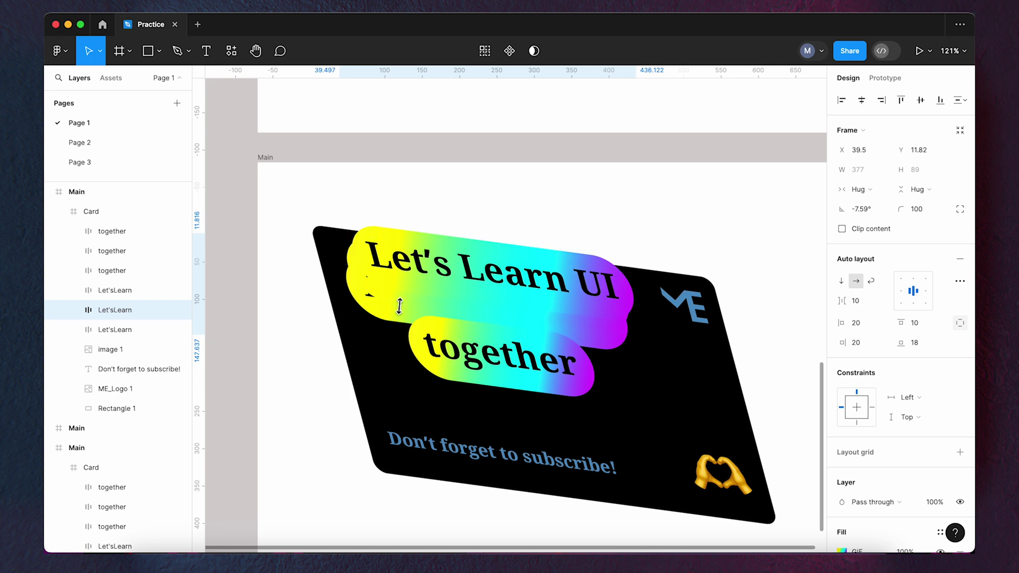
key("Right")
key("Right")
- Raise the third Let'sLearn copy and shift it left to X 42.5, Y 30.82
left_click(396, 307)
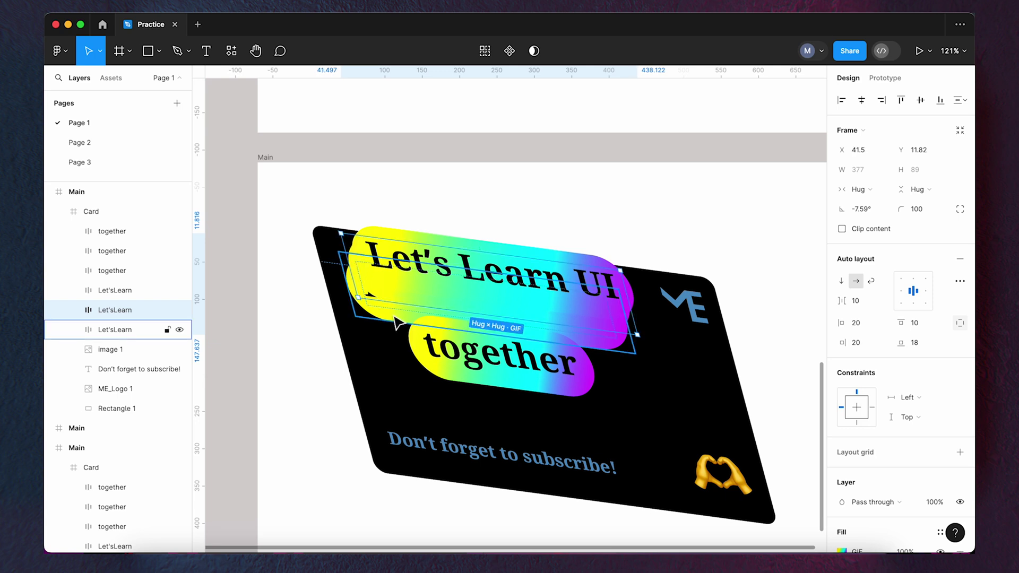
key("Up")
key("Up")
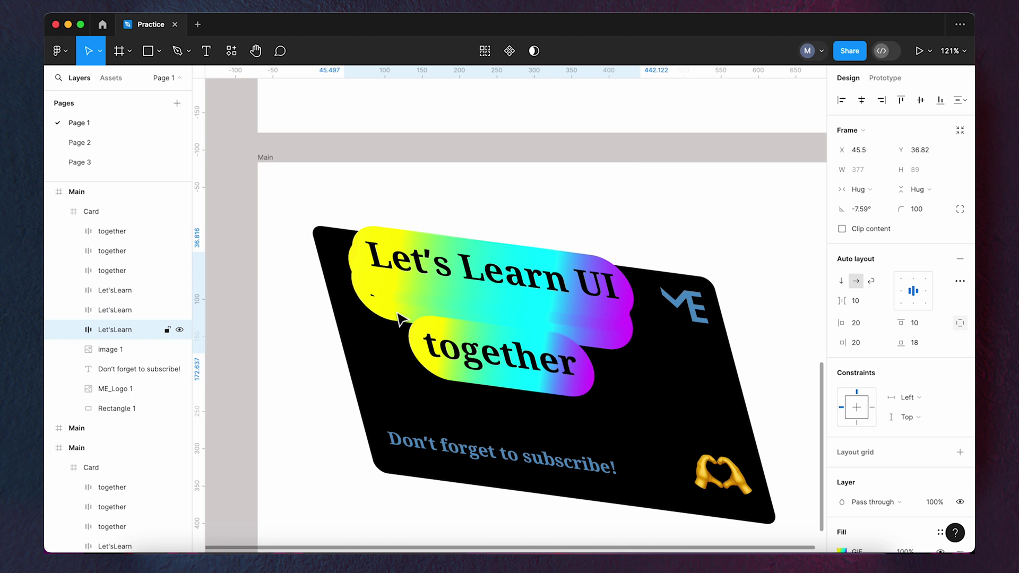
key("Up")
key("Up")
key("Up")
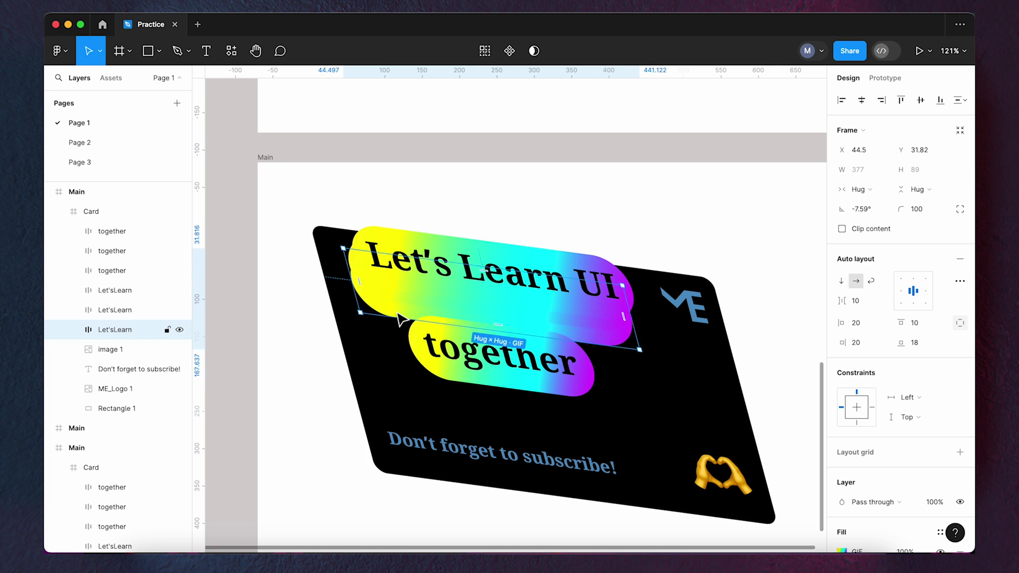
key("Left")
key("Left")
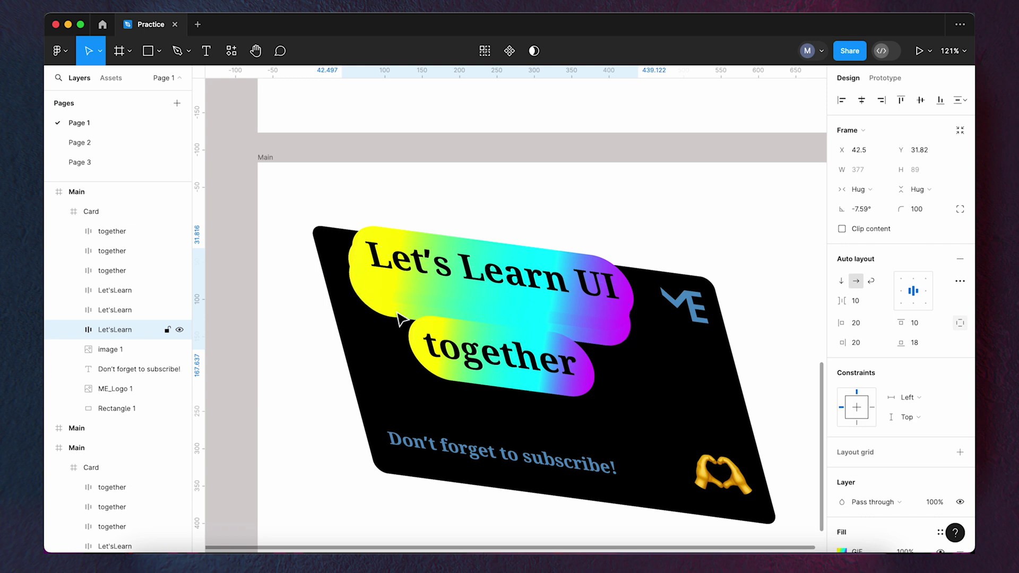
key("Up")
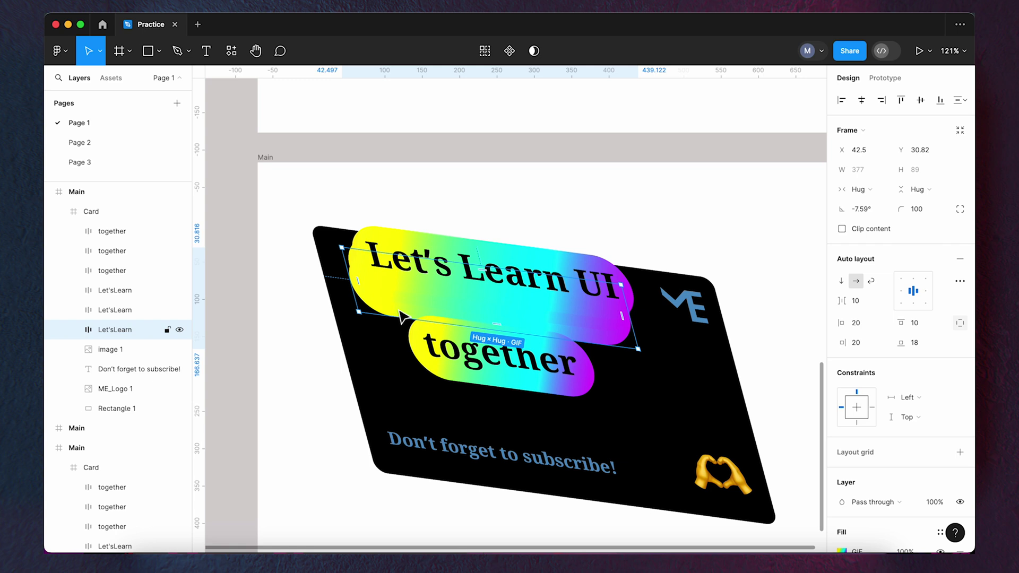
left_click(440, 334)
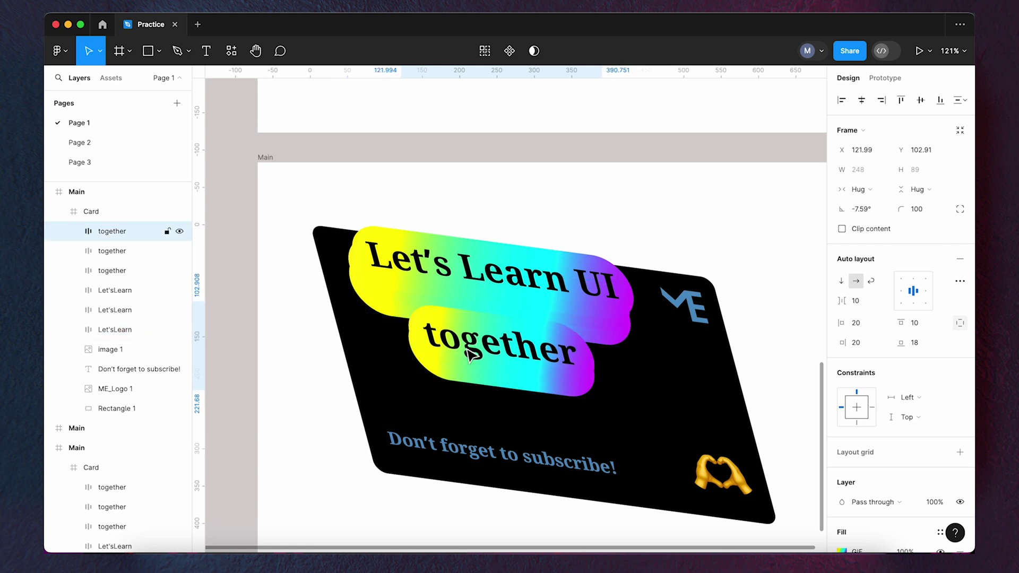
- Offset the three together copies upward and sideways, the lowest ending at X 115.99, Y 115.91
key("shift+Up")
key("shift+Up")
left_click(482, 376)
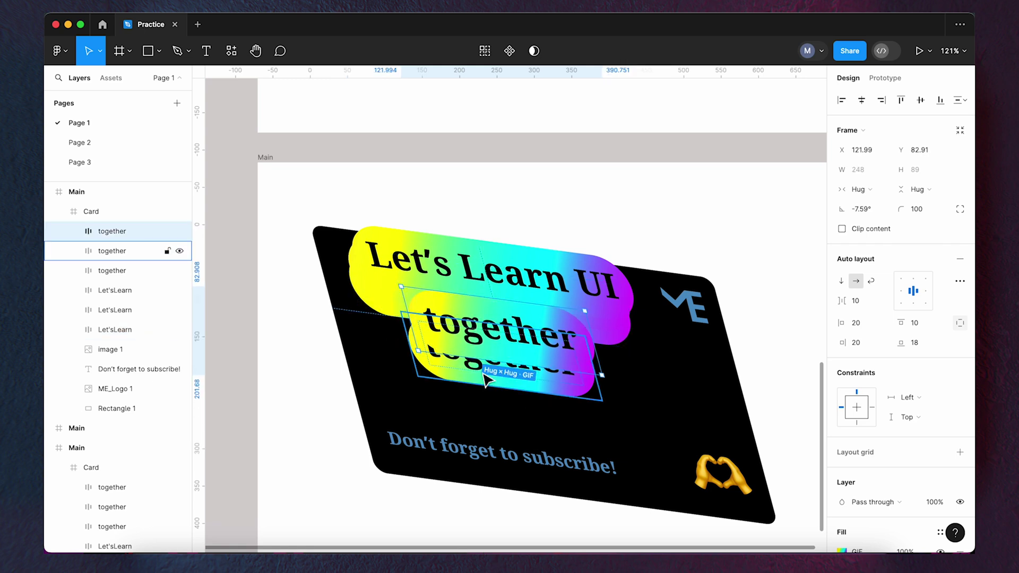
key("shift+Up")
key("shift+Up")
key("shift+Up")
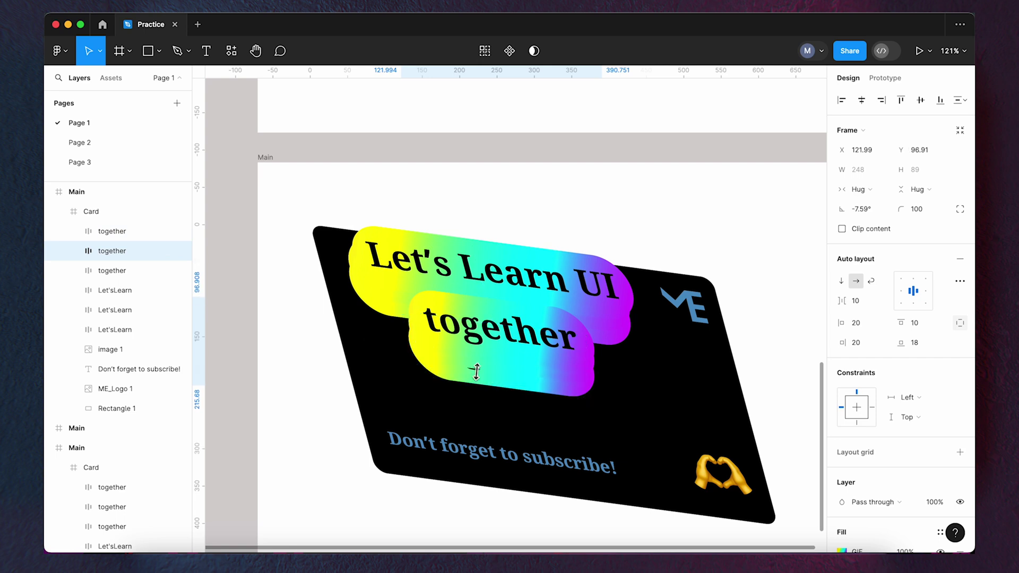
left_click_drag(481, 374, 476, 371)
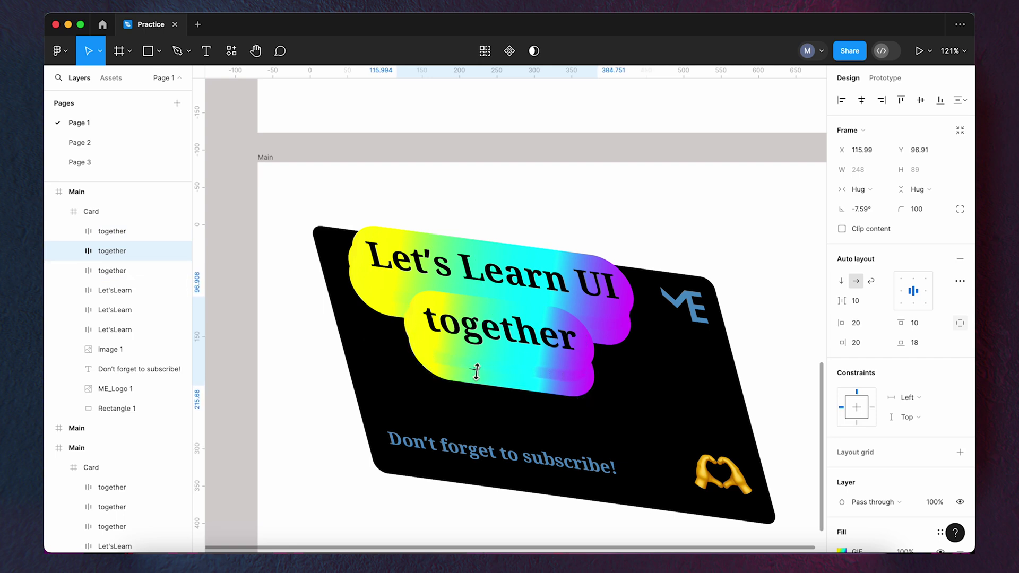
key("Left")
key("Left")
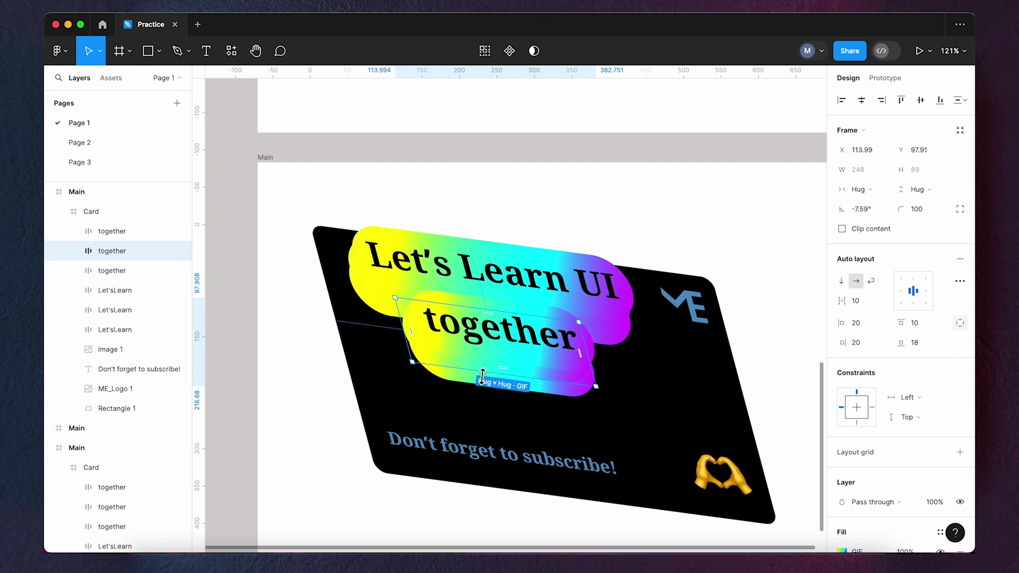
key("Right")
key("Right")
left_click(495, 389)
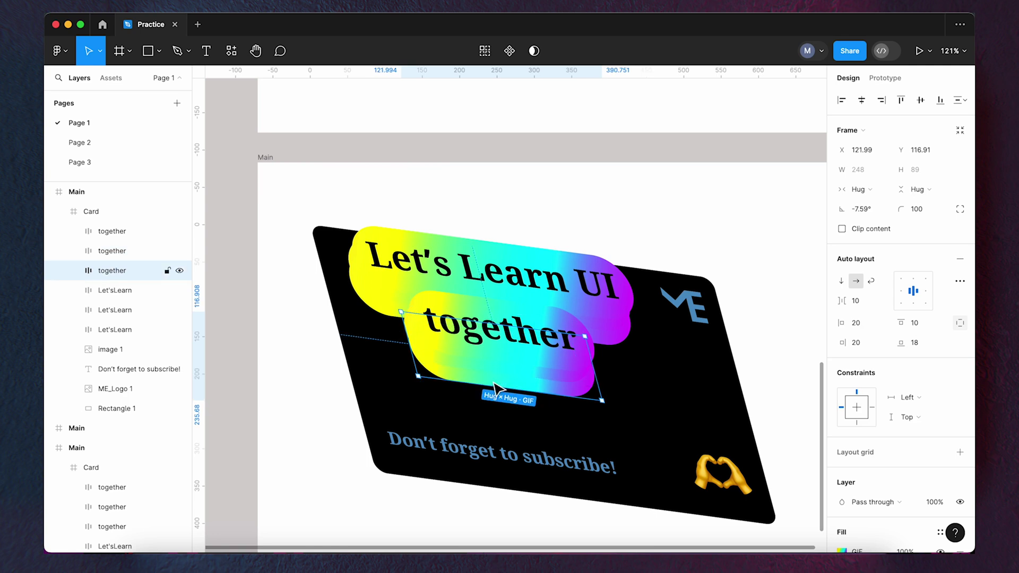
key("Left")
key("Left")
key("Left")
key("Left")
key("Left")
key("Left")
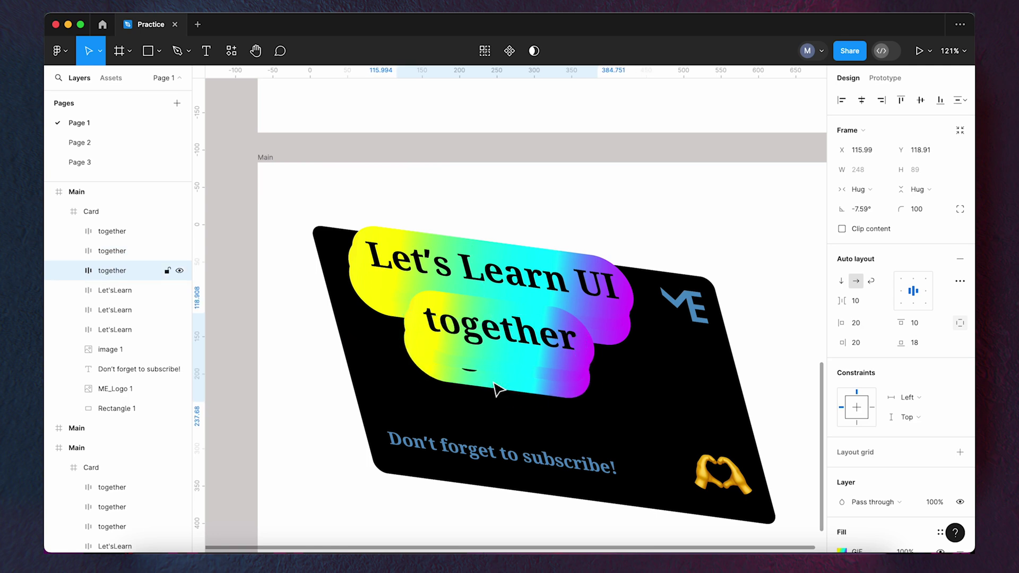
key("Up")
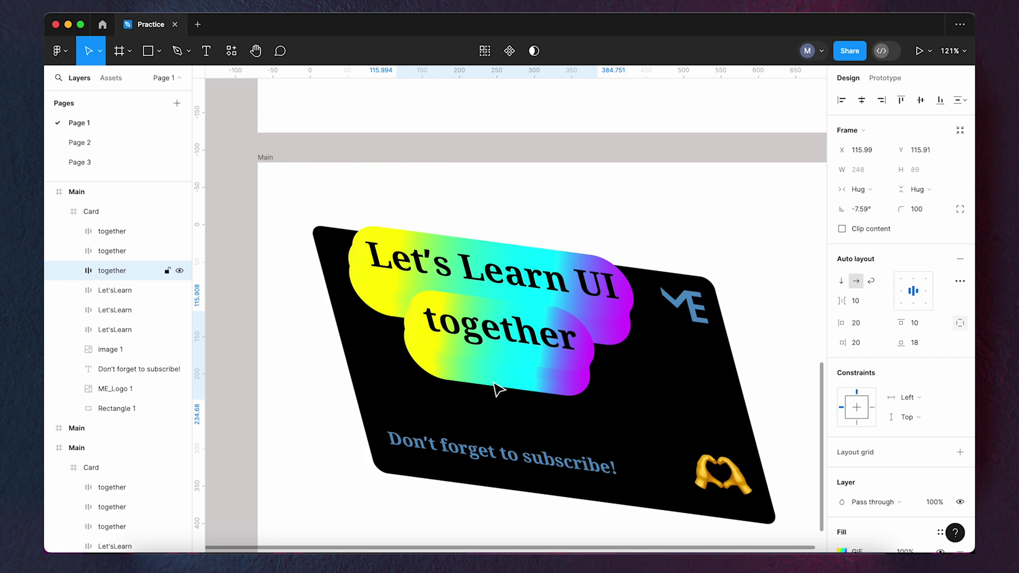
- Clear the selection and zoom out to bring all three stacked card frames into view
left_click(791, 297)
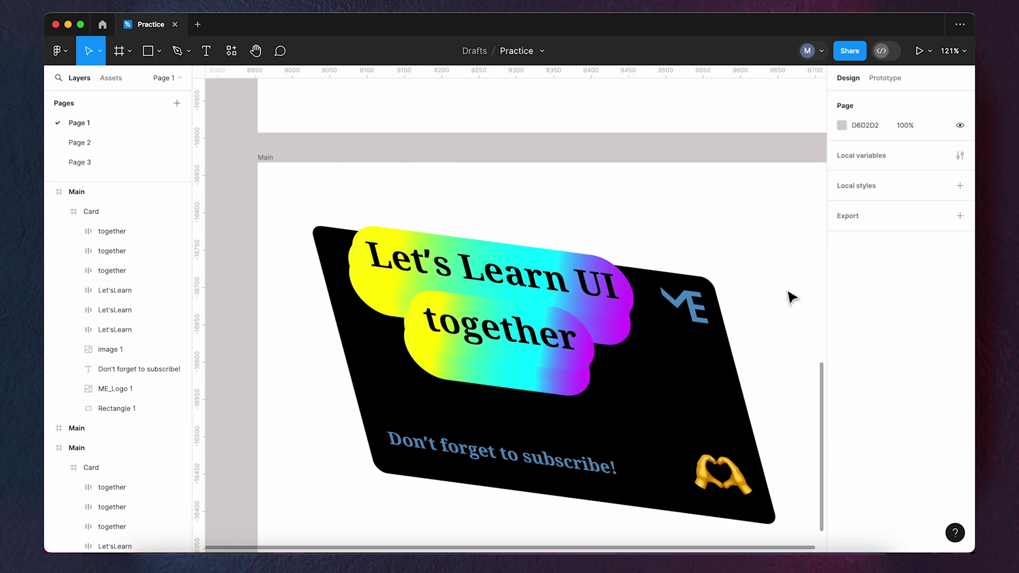
scroll(479, 358, "down", 3)
scroll(478, 359, "up", 4)
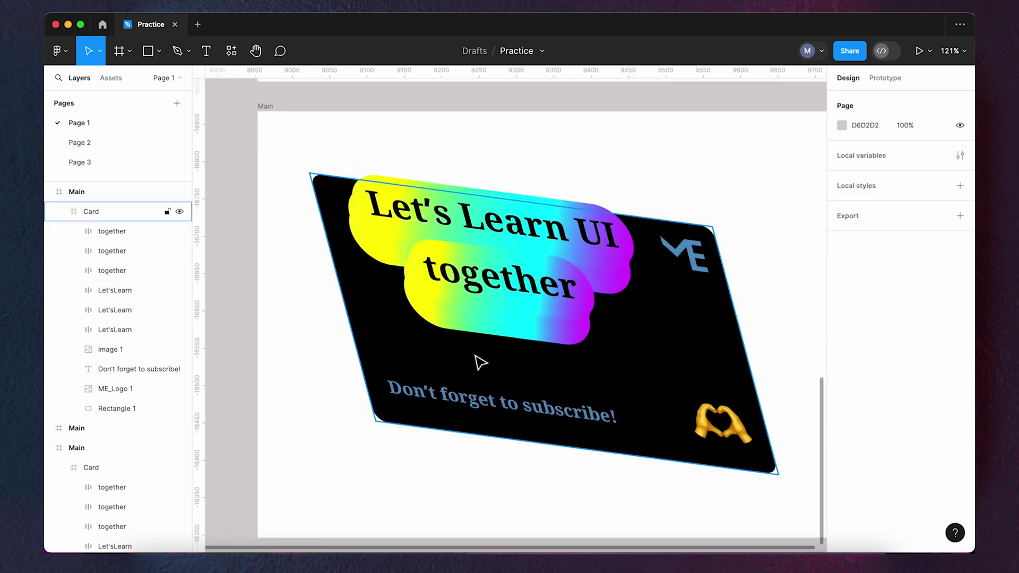
scroll(414, 344, "down", 6)
scroll(548, 319, "down", 4)
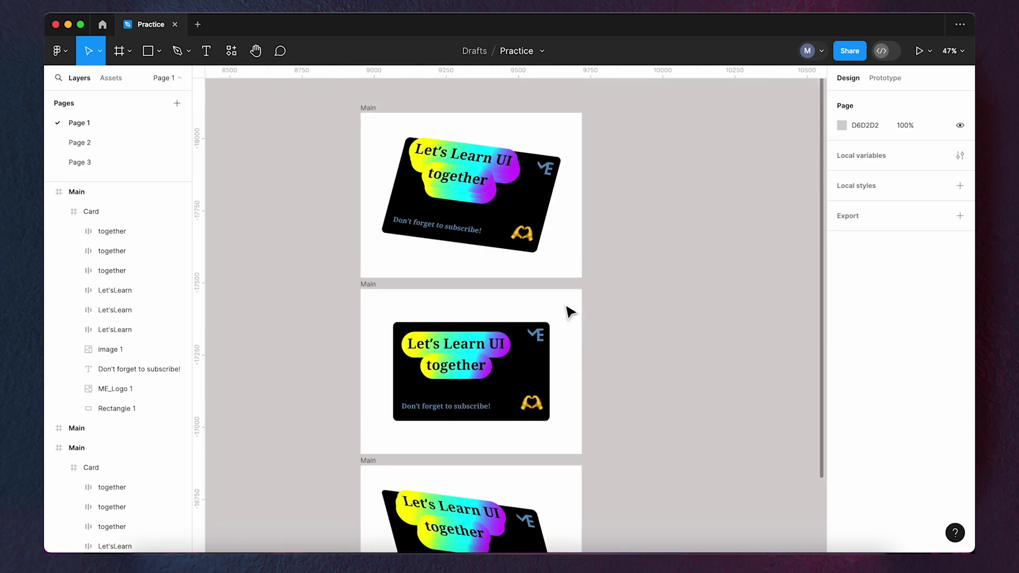
scroll(576, 310, "down", 2)
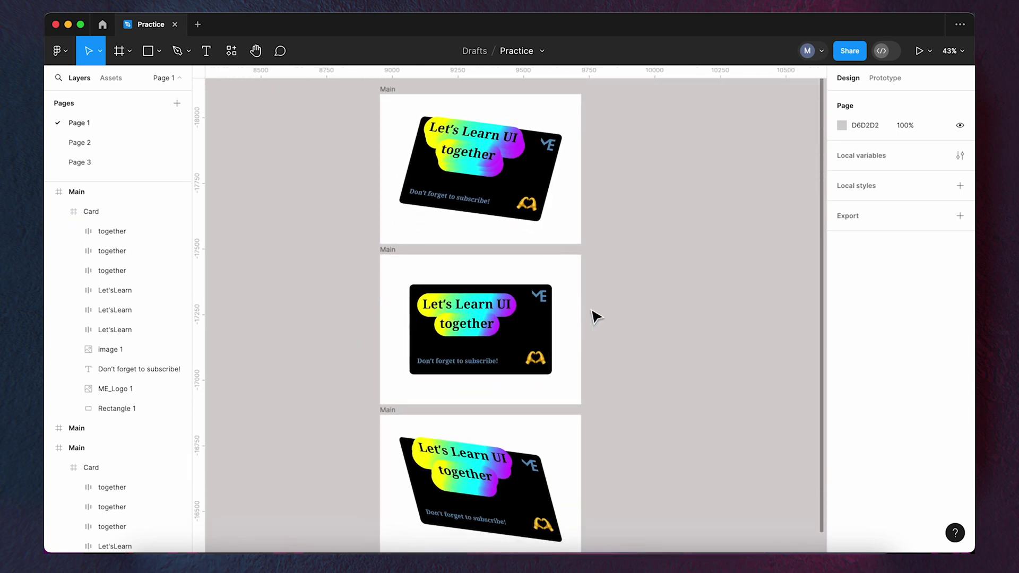
left_click_drag(646, 334, 645, 318)
scroll(545, 286, "up", 1)
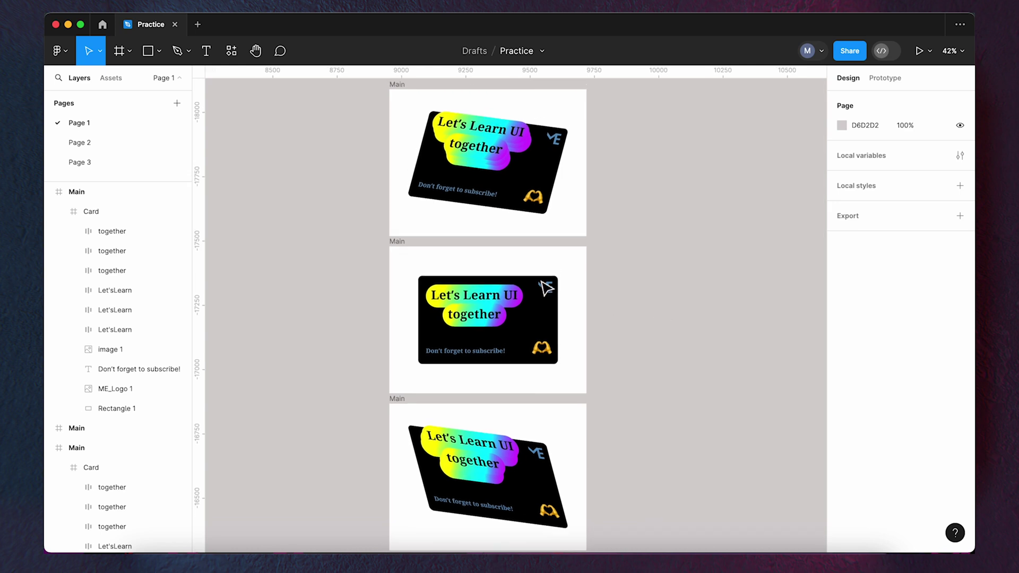
- Name the top card frame 'Right' and the bottom card frame 'Left'
double_click(404, 84)
type("Right")
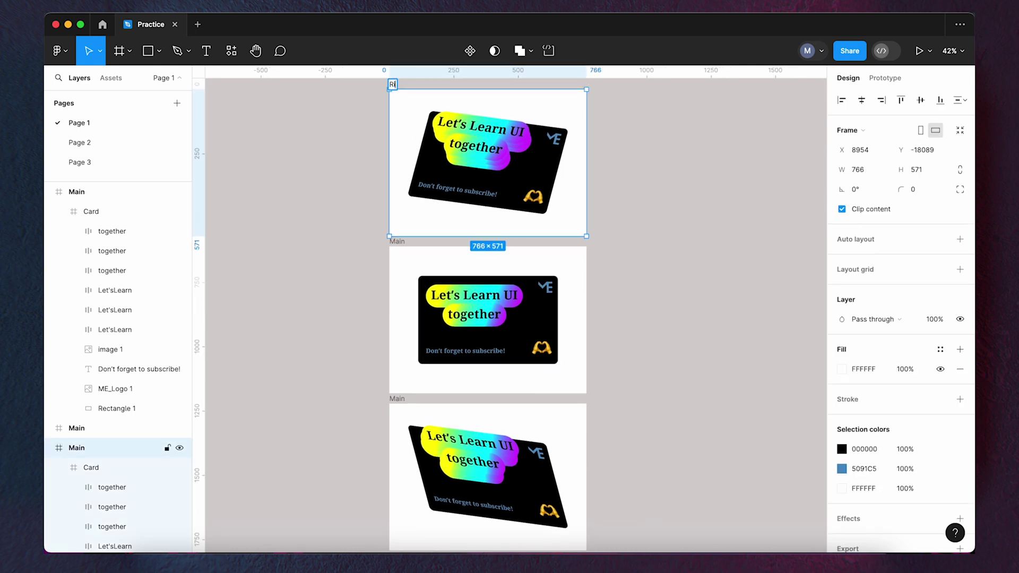
left_click(401, 399)
double_click(399, 398)
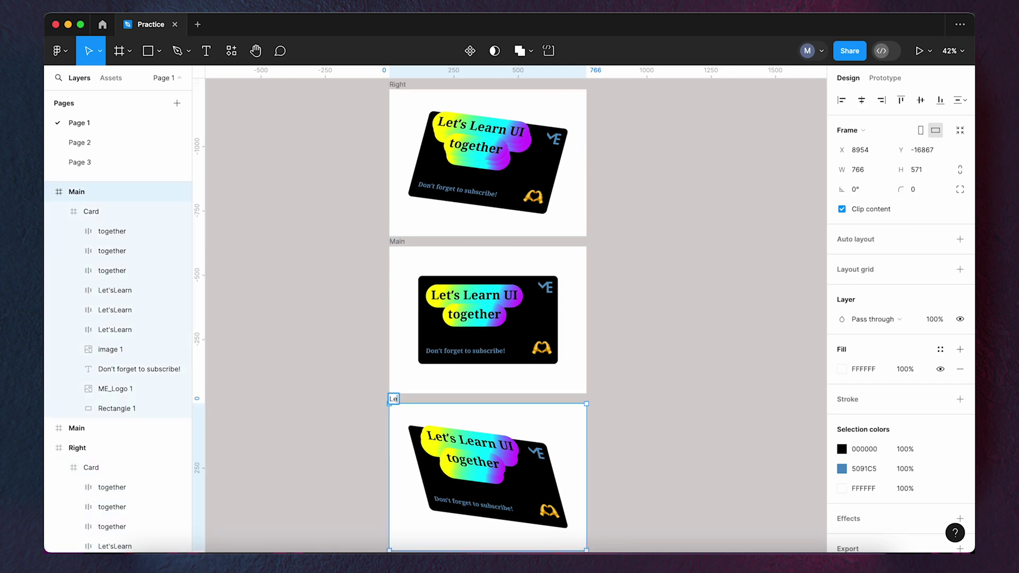
left_click(649, 318)
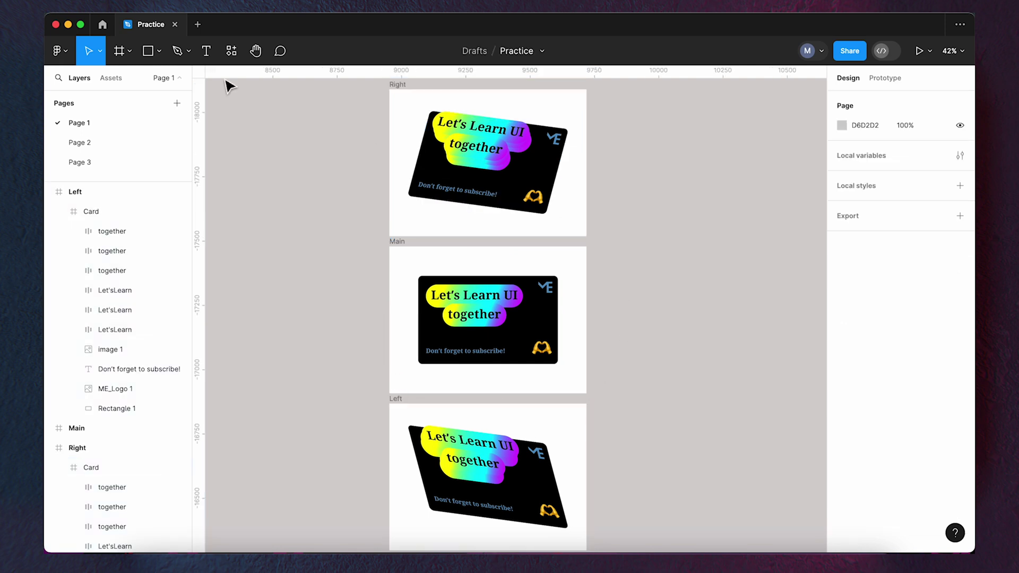
- Draw a grey 297×571 rectangle over Main's left side and duplicate it onto the right side
left_click(148, 53)
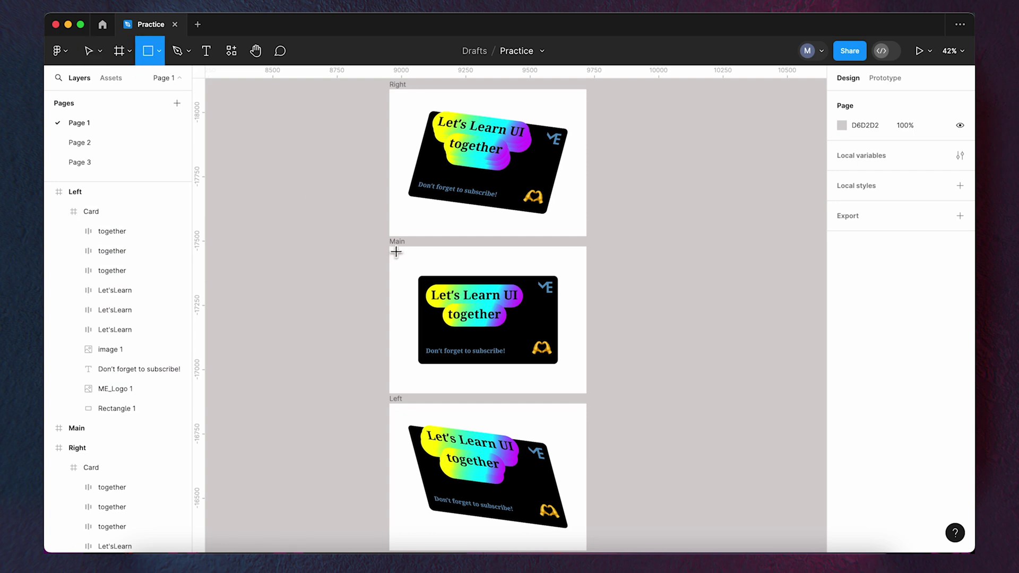
mouse_move(396, 251)
left_mouse_down()
mouse_move(487, 366)
mouse_move(483, 398)
mouse_move(467, 398)
left_mouse_up()
left_click_drag(435, 360, 573, 365, "alt")
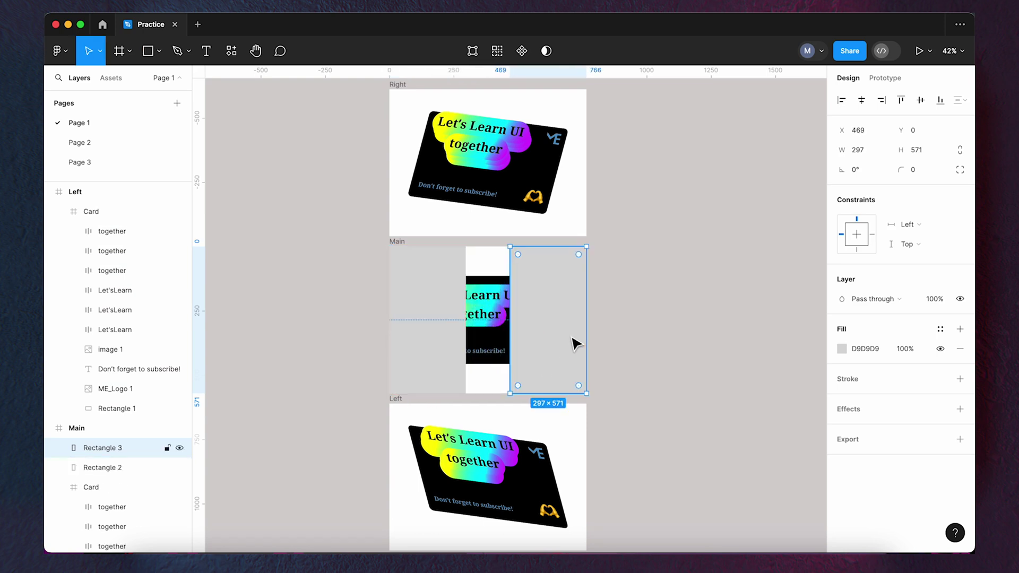
left_click(740, 176)
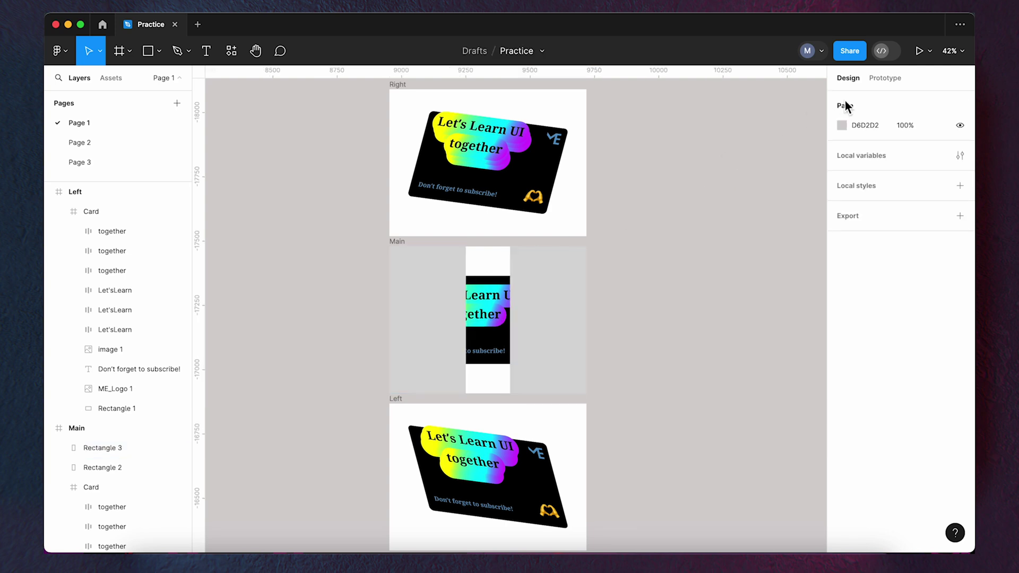
- Link the right rectangle to the Right frame: While hovering, Smart animate, Slow 600ms
left_click(883, 78)
left_click(415, 296)
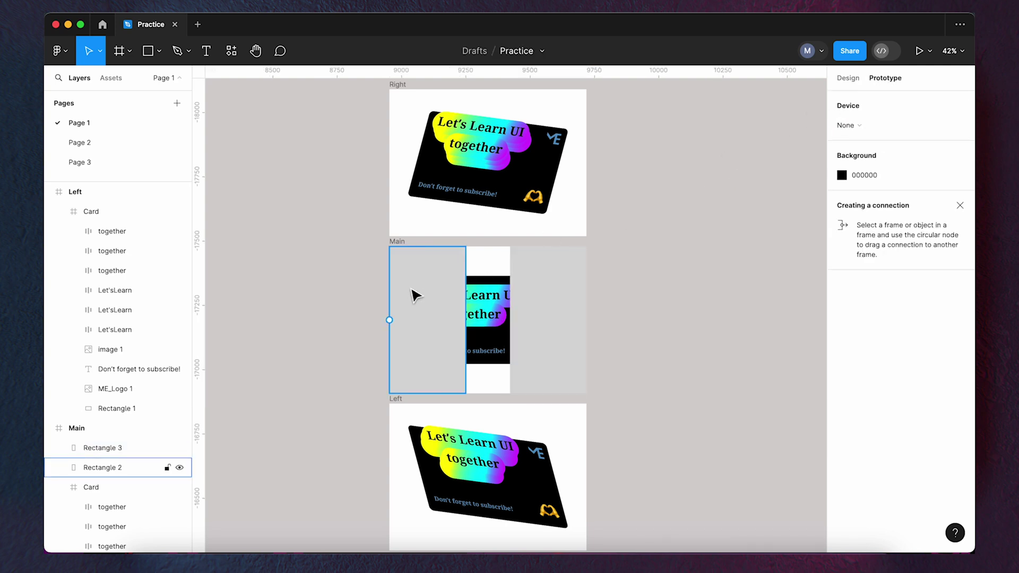
left_click(415, 295)
left_click(544, 261)
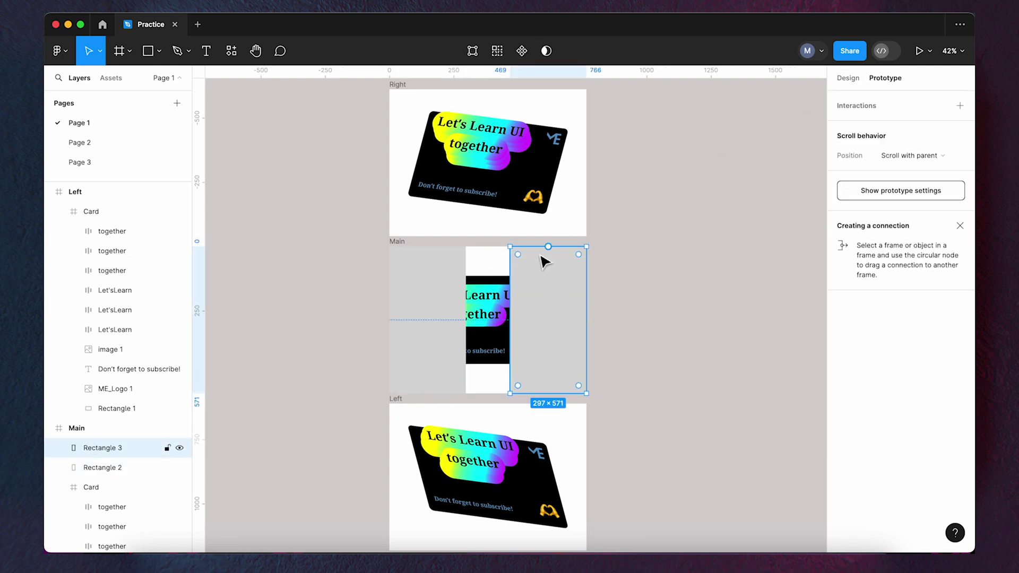
left_click_drag(548, 246, 534, 234)
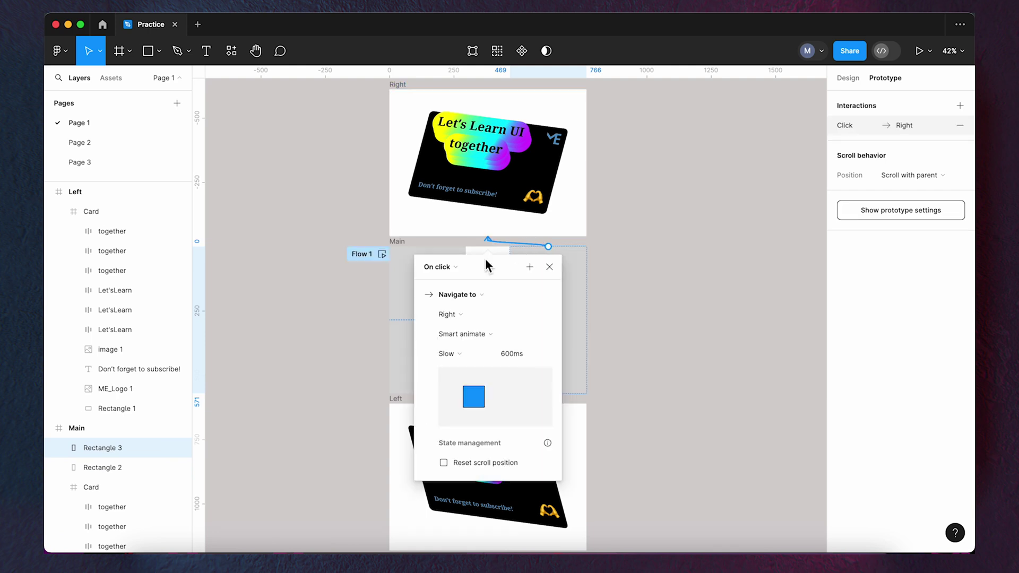
left_click(438, 266)
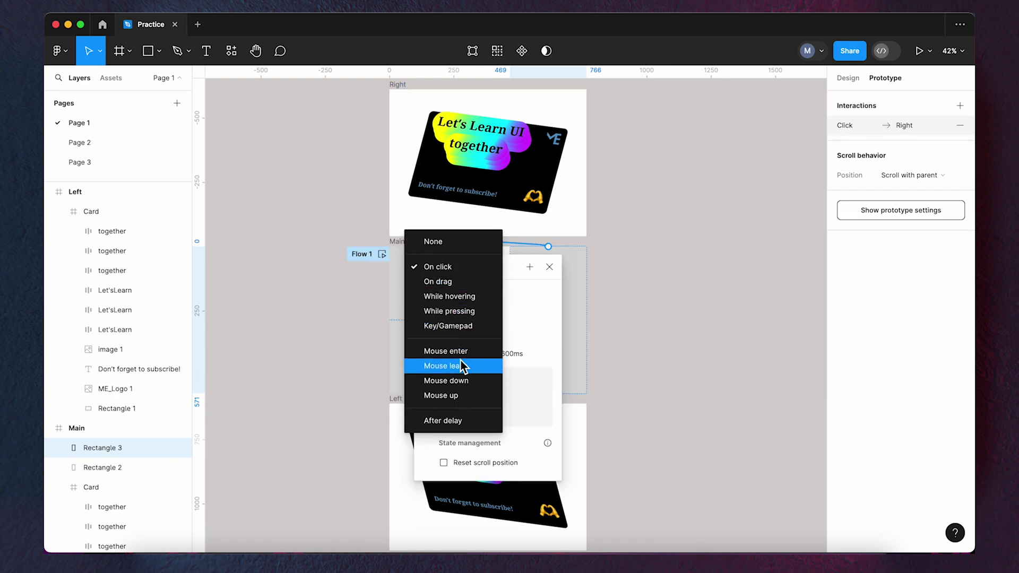
left_click(463, 297)
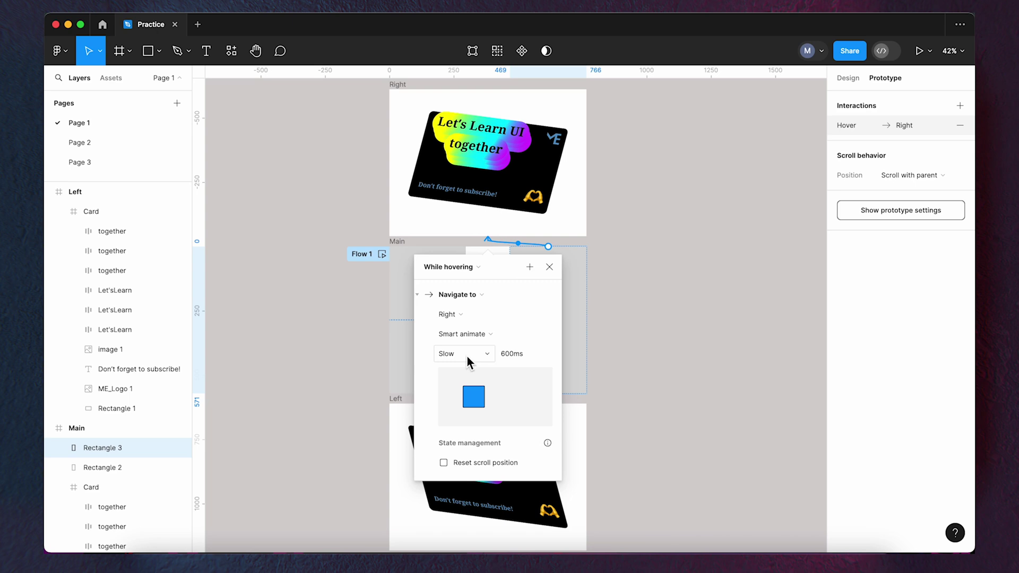
left_click(488, 335)
left_click(488, 333)
left_click(466, 352)
left_click(457, 355)
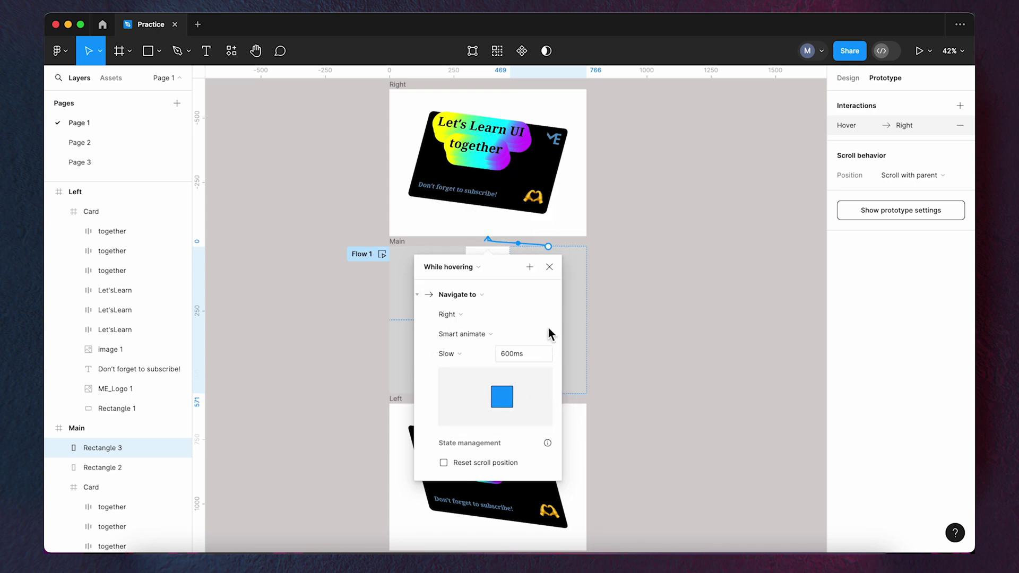
left_click(550, 267)
- Link the left rectangle to the Left frame with the same While hovering Smart animate transition
scroll(551, 324, "down", 3)
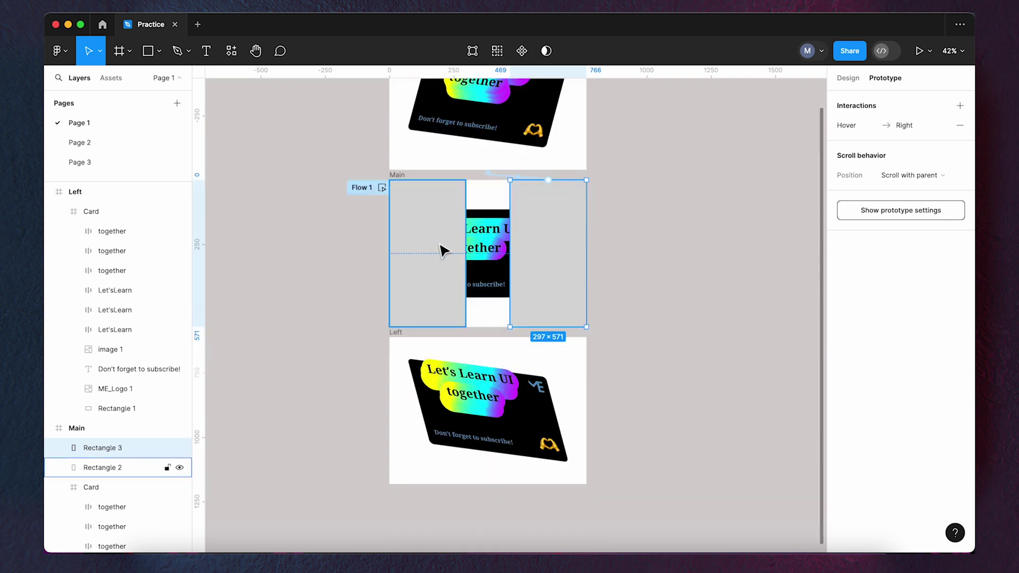
left_click(441, 246)
scroll(439, 246, "up", 3)
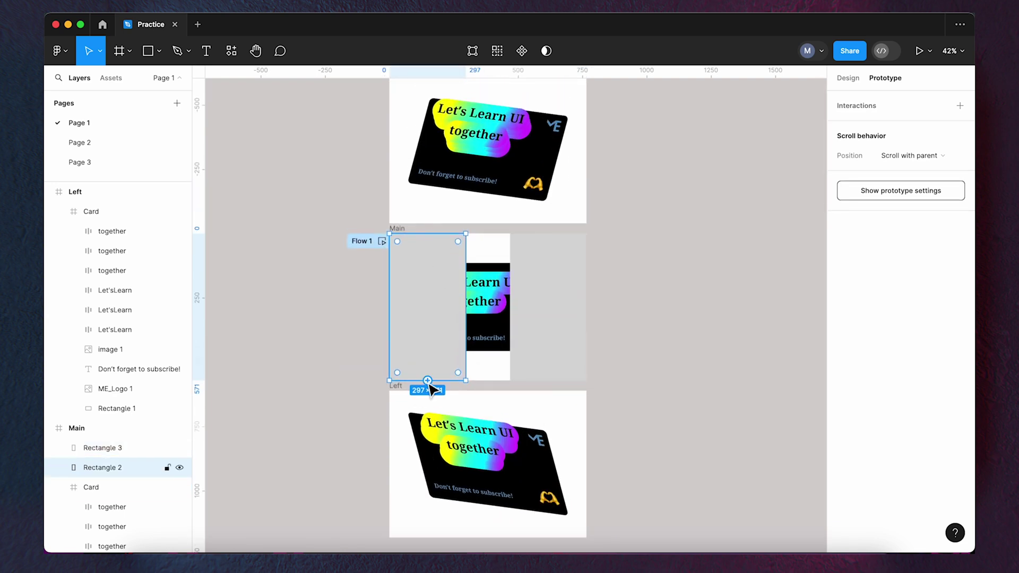
left_click_drag(428, 382, 441, 411)
left_click(448, 420)
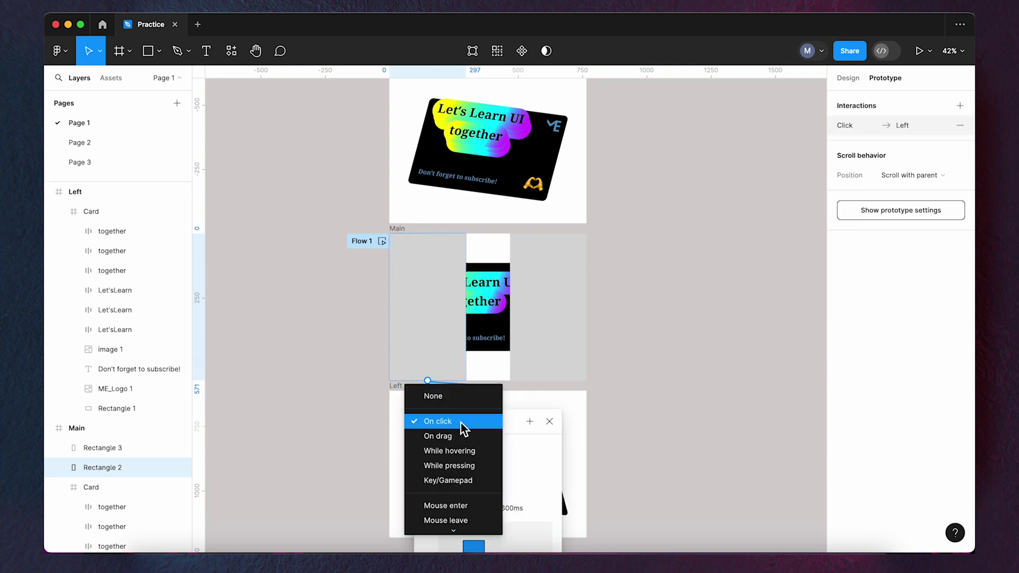
left_click(461, 450)
scroll(463, 448, "down", 2)
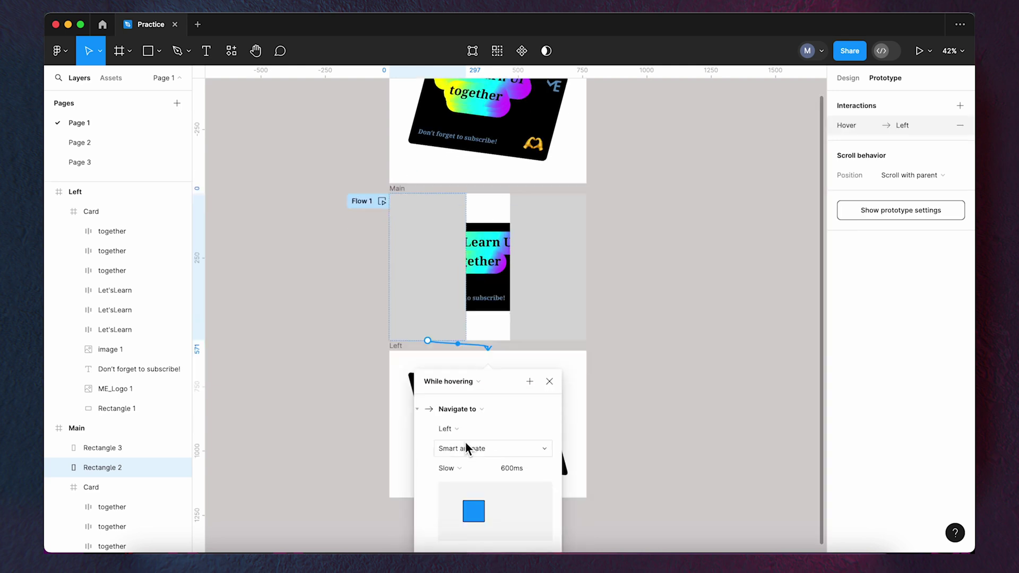
scroll(466, 448, "down", 2)
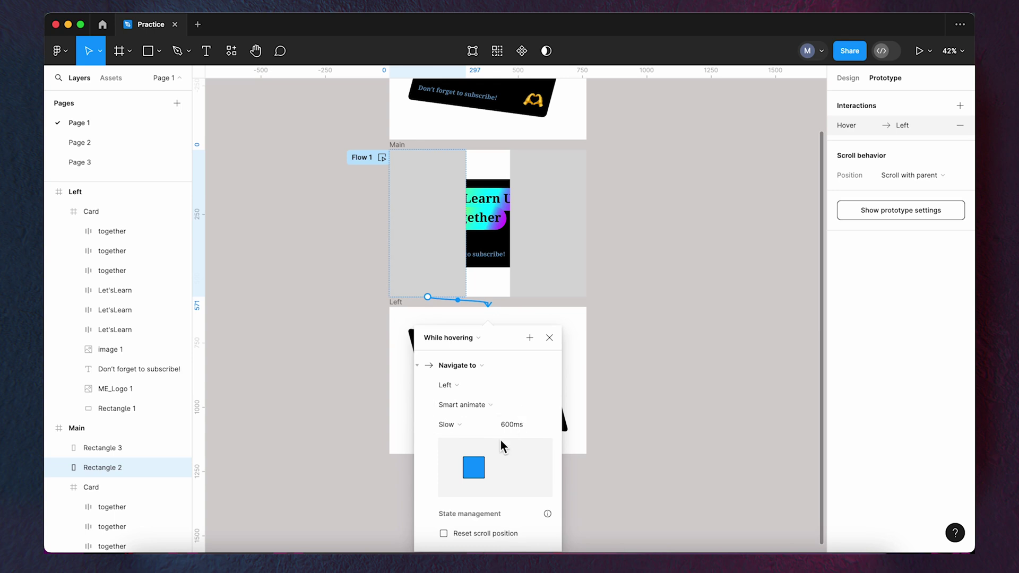
left_click(555, 343)
- Set the D9D9D9 fill of both side rectangles to 0% opacity
scroll(618, 300, "up", 3)
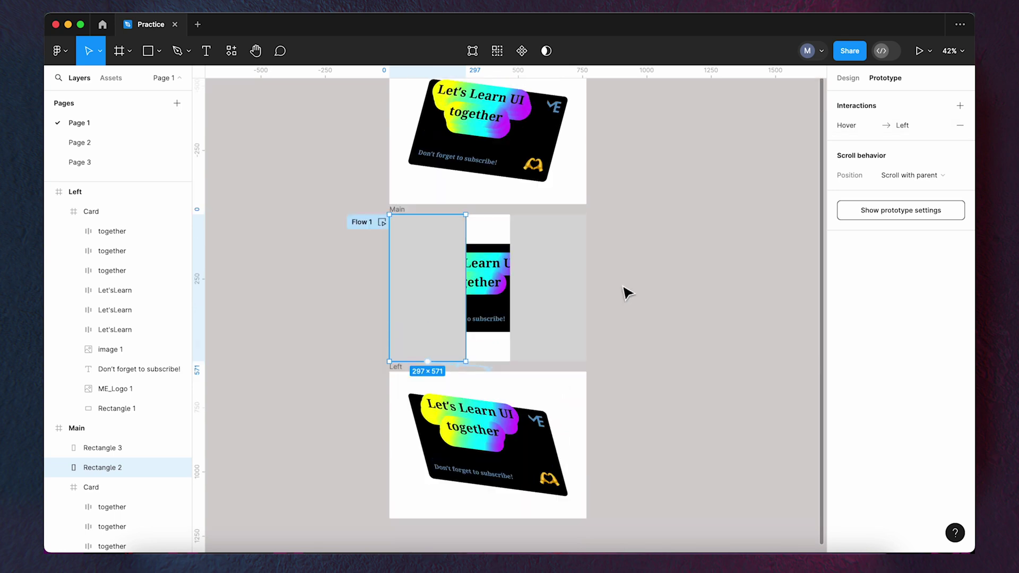
left_click(845, 78)
left_click(551, 248)
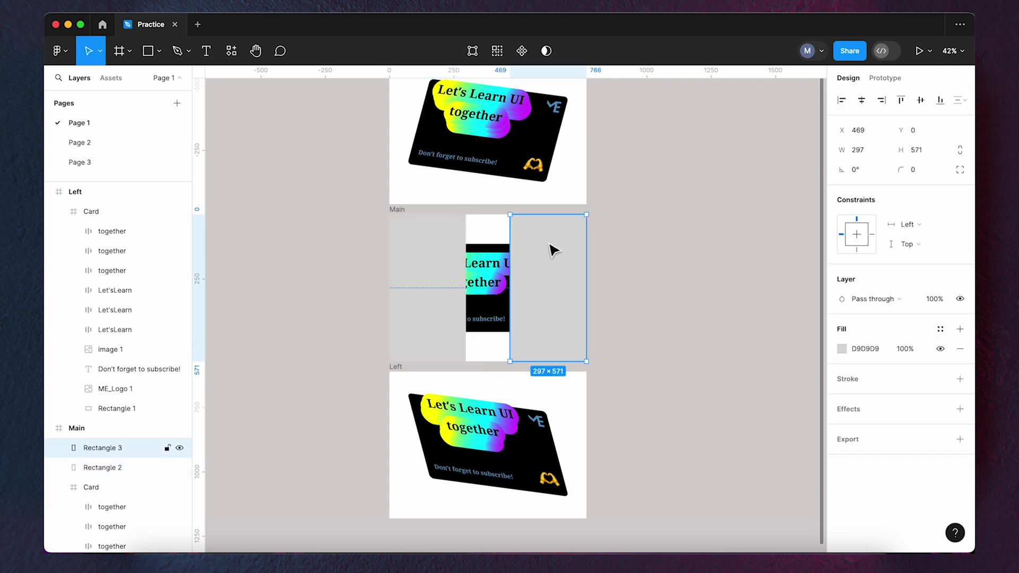
left_click(404, 265, "shift")
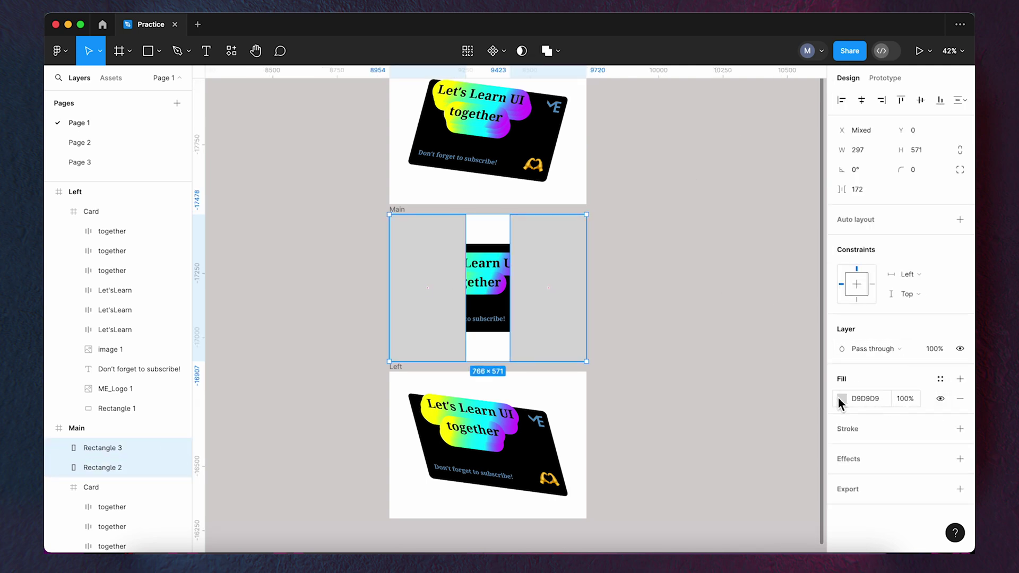
left_click(909, 401)
type("0")
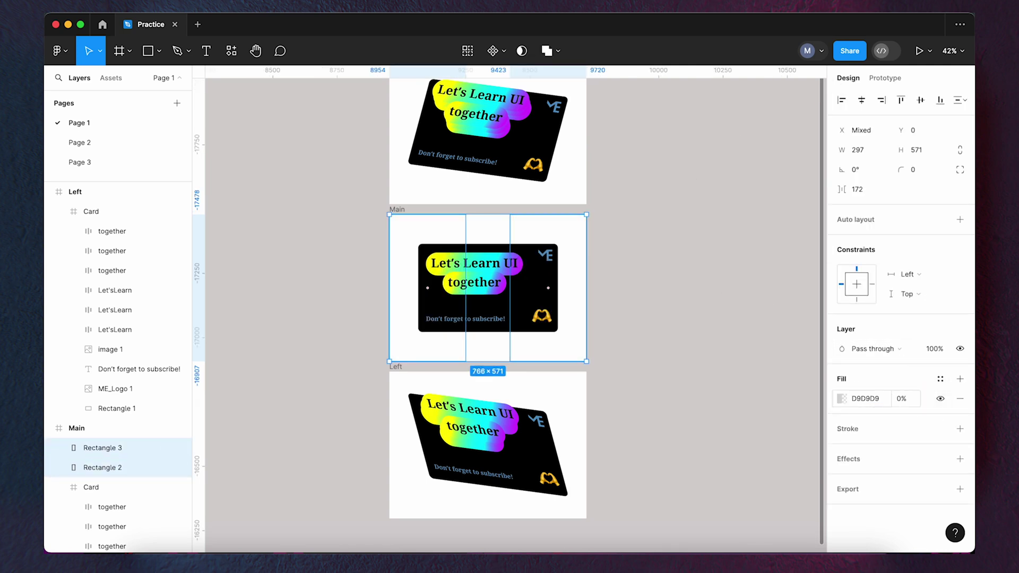
left_click(733, 247)
scroll(731, 247, "up", 1)
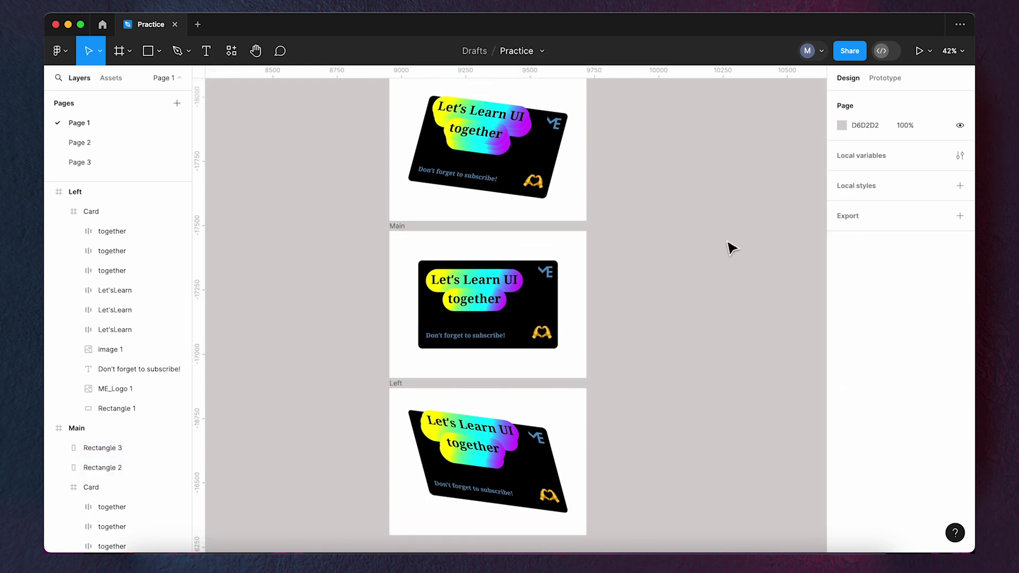
scroll(731, 248, "up", 2)
- Select the Main frame as the prototype's starting screen
left_click(403, 265)
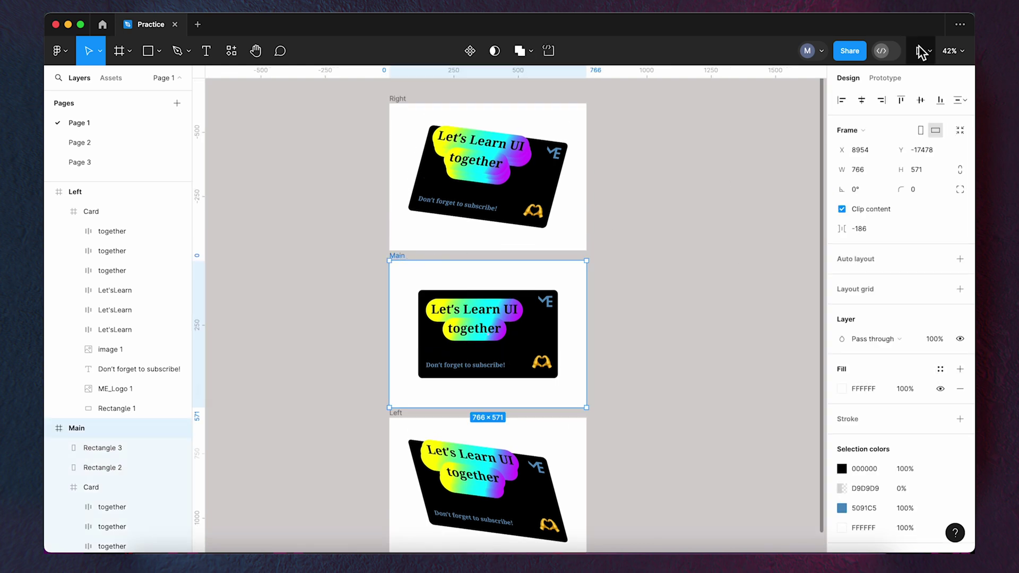